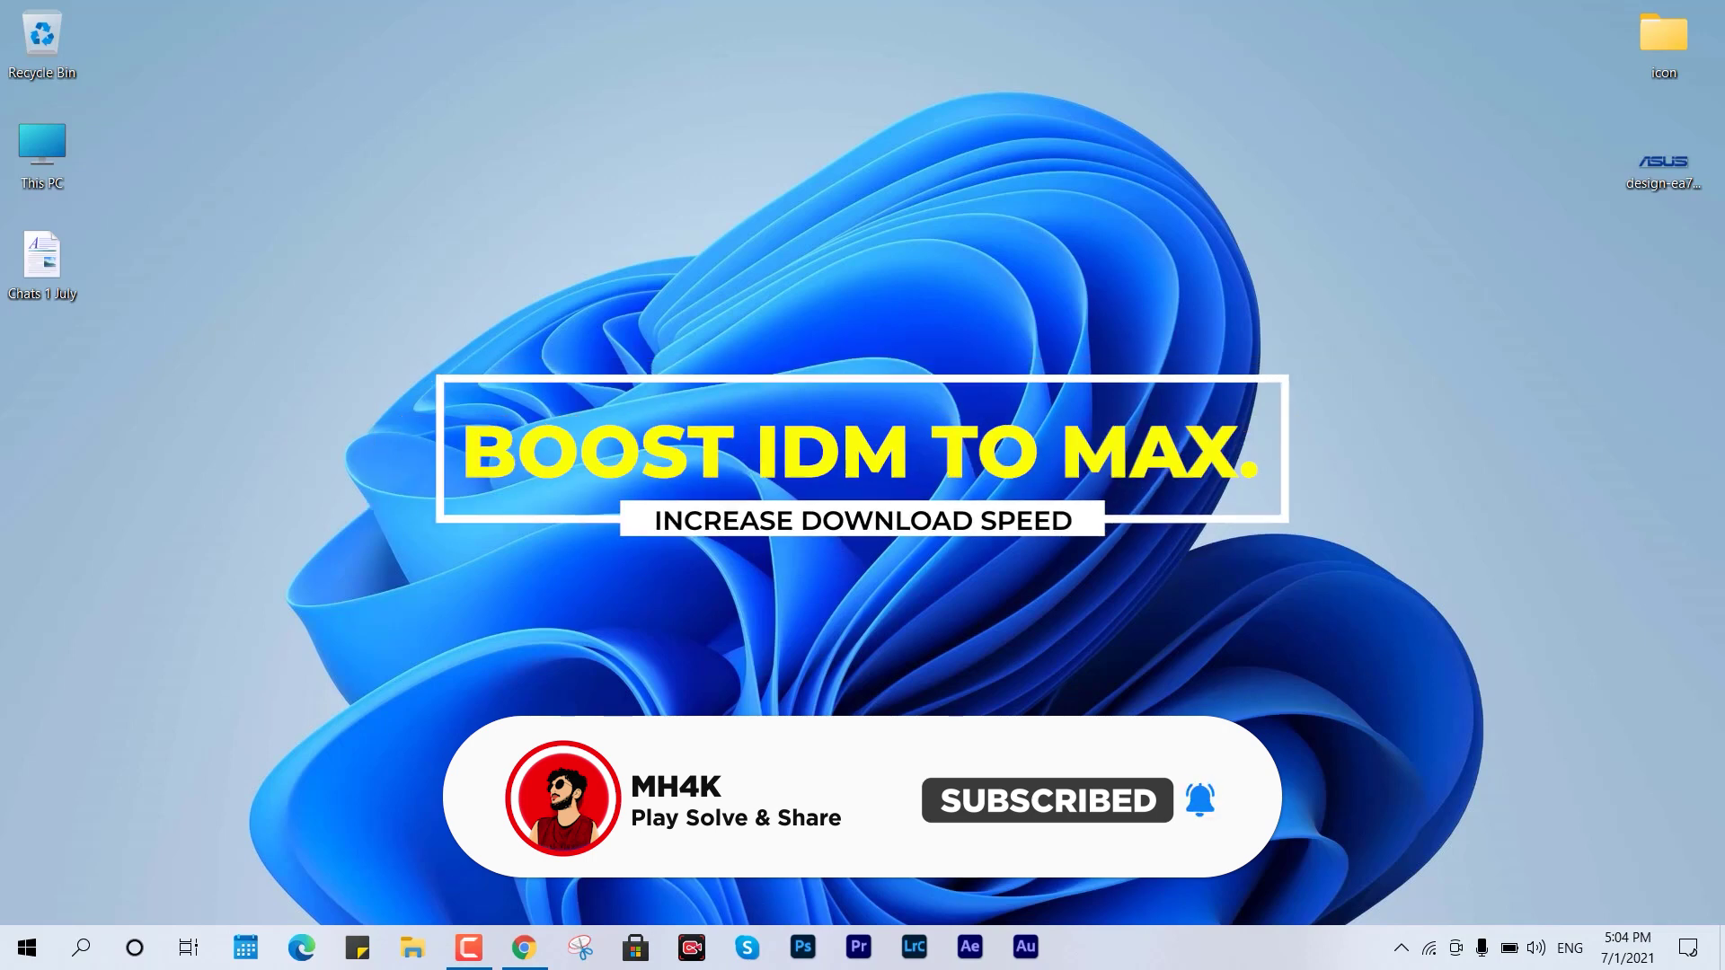
# Open IDM's main download list from the system tray, then return to Chrome.
pyautogui.click(1400, 951)
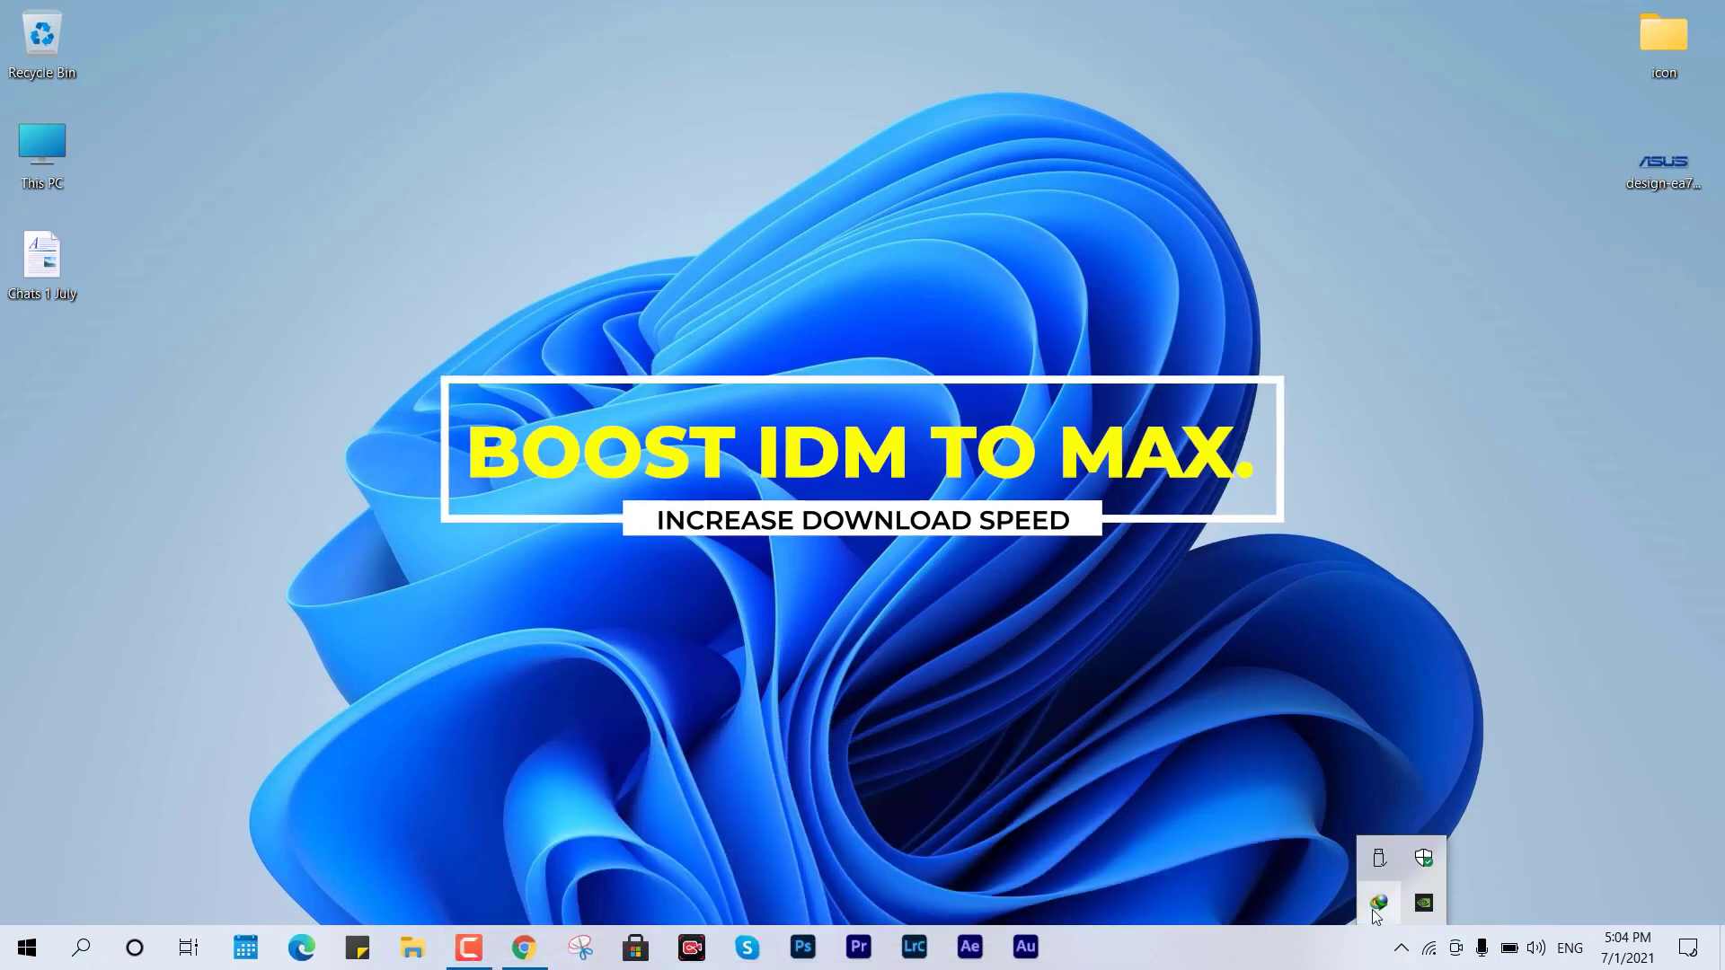
pyautogui.click(1372, 909)
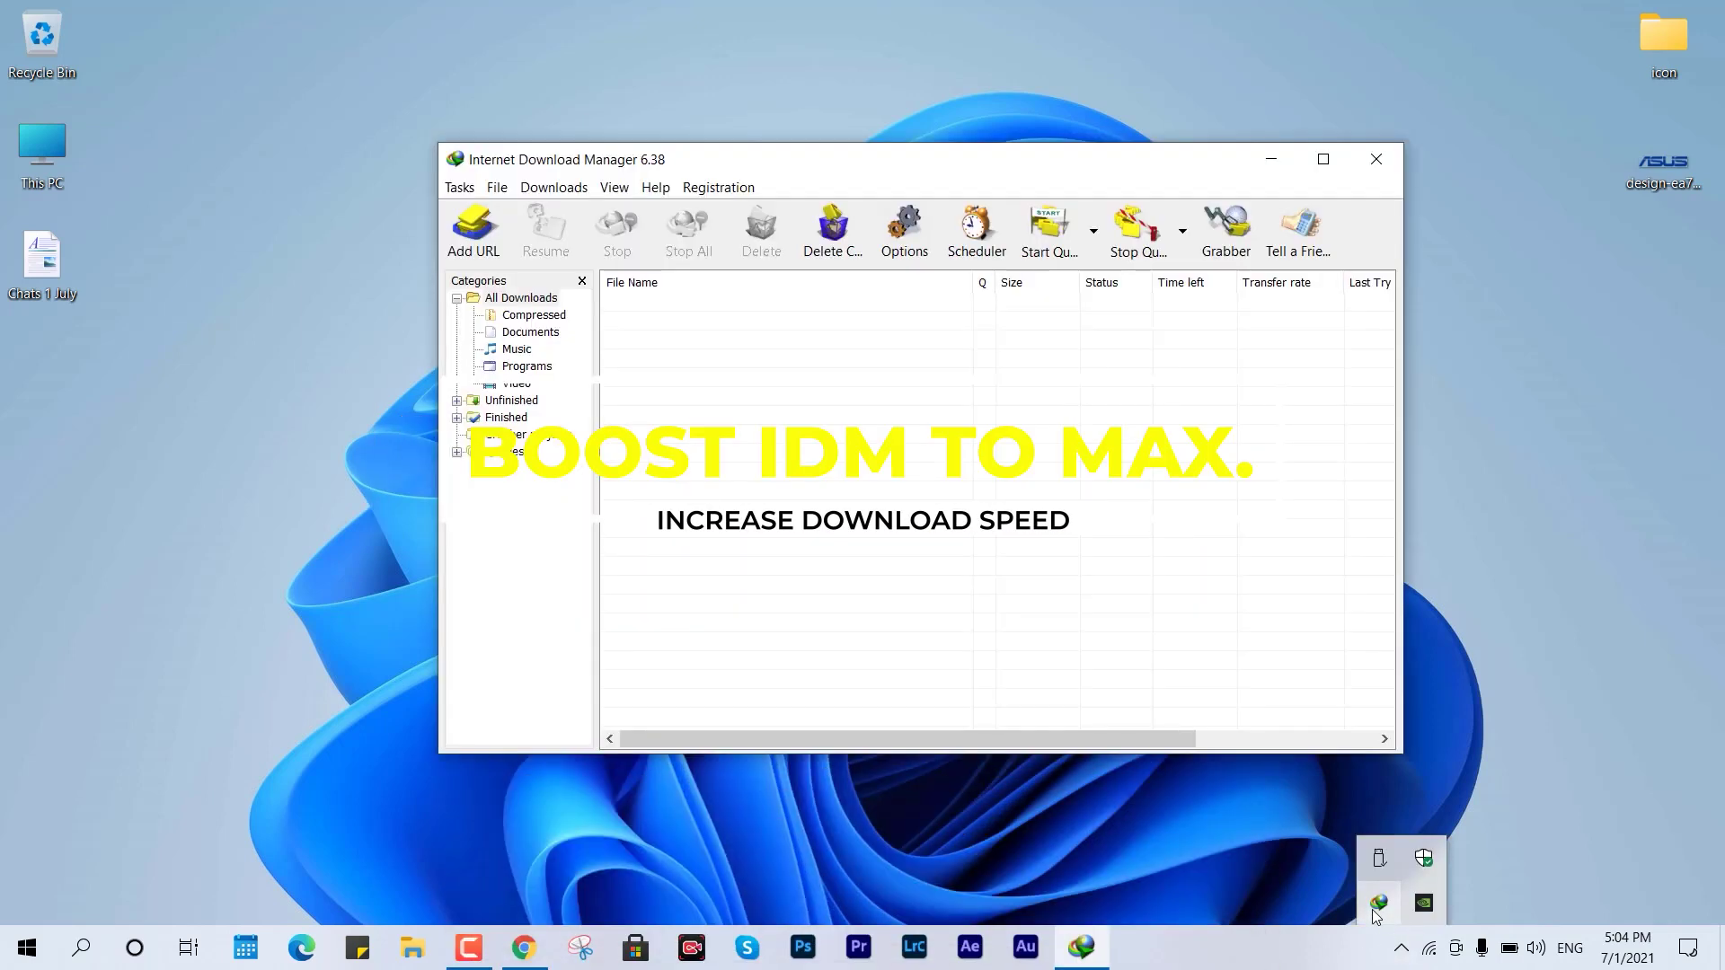
pyautogui.click(907, 459)
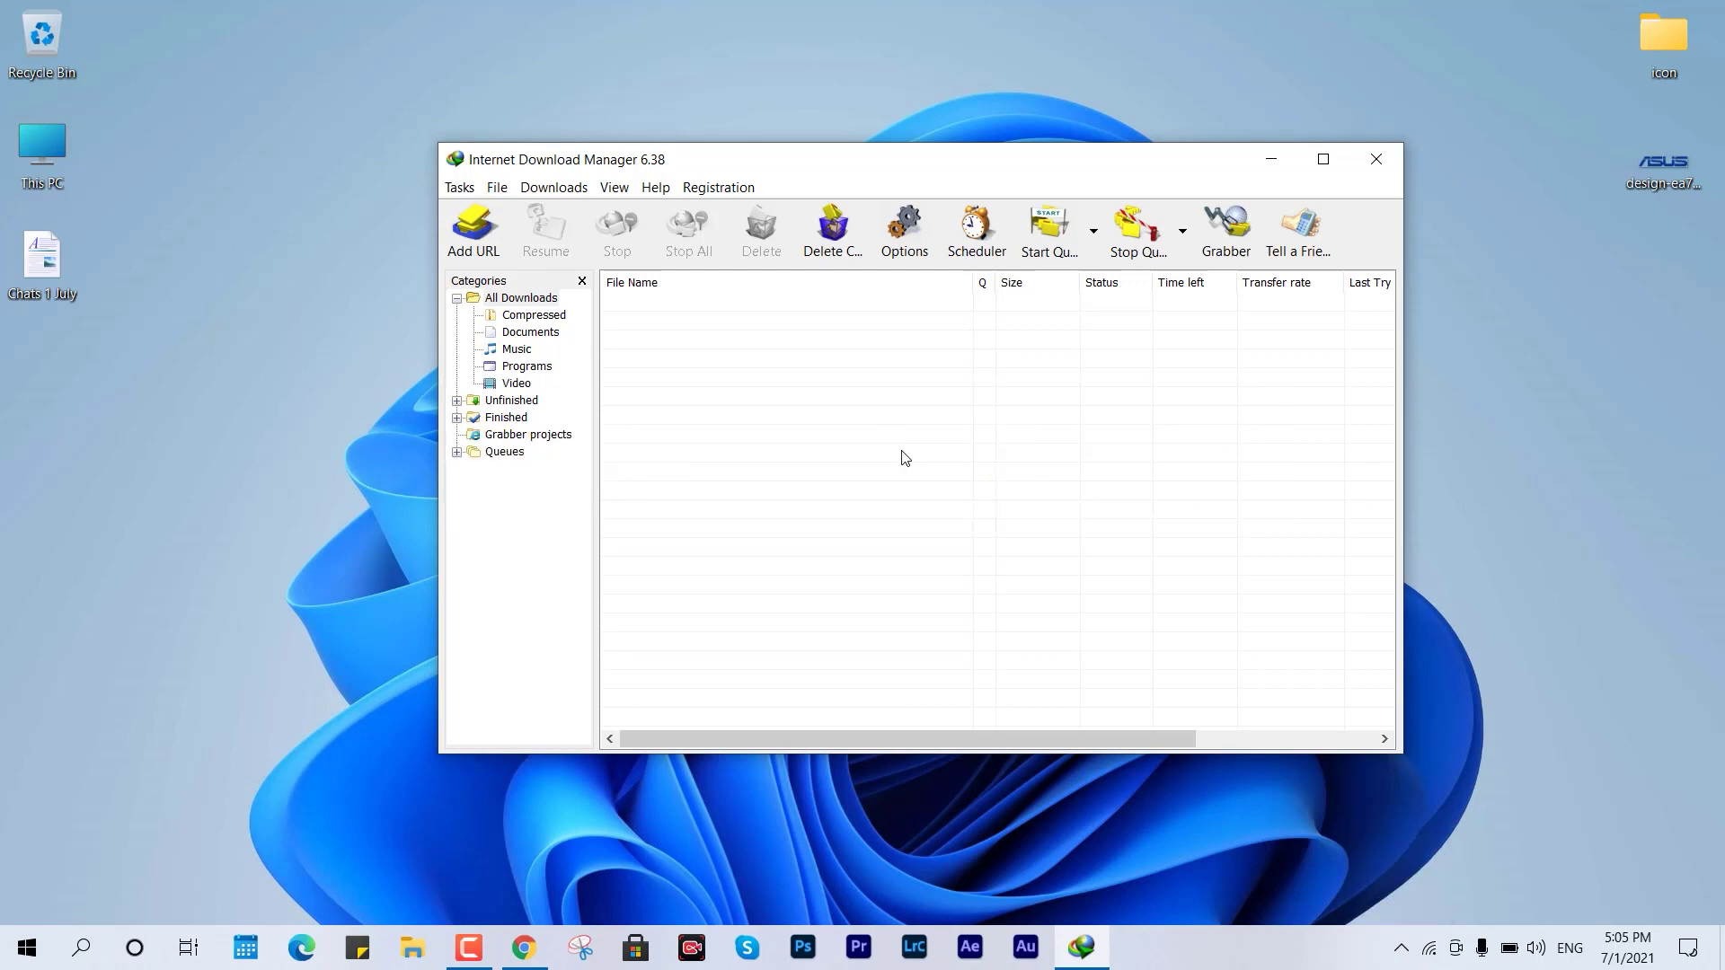
pyautogui.click(524, 948)
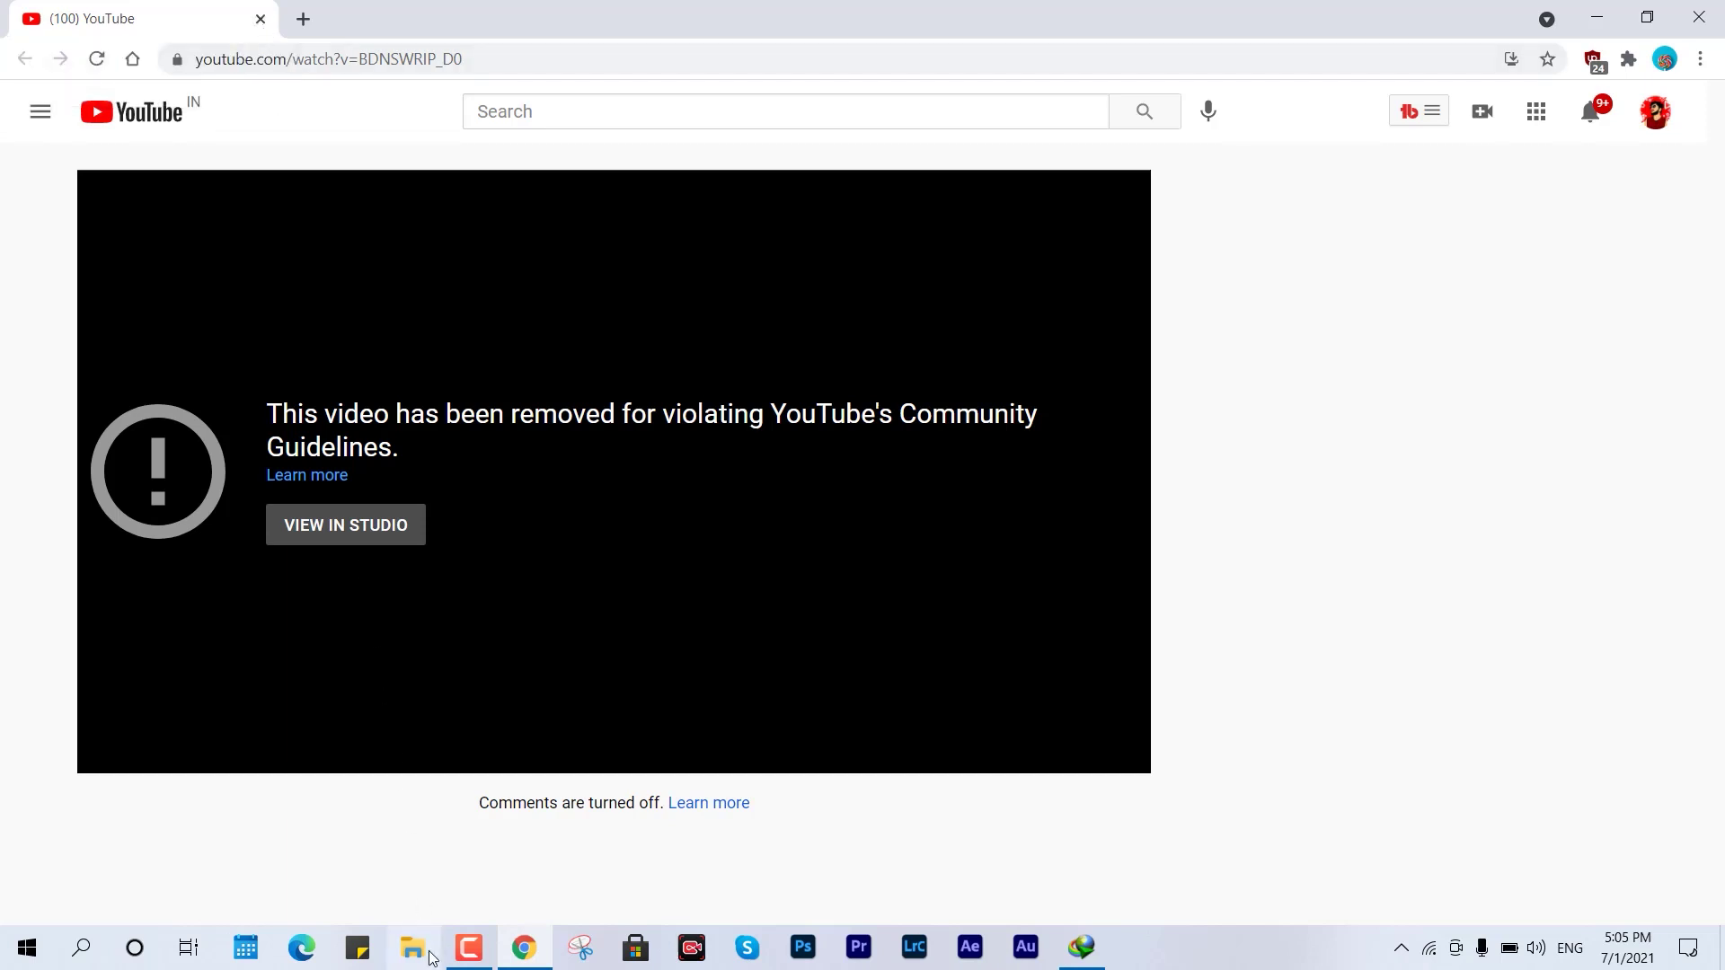
# Go to google.com in the current tab.
pyautogui.click(948, 60)
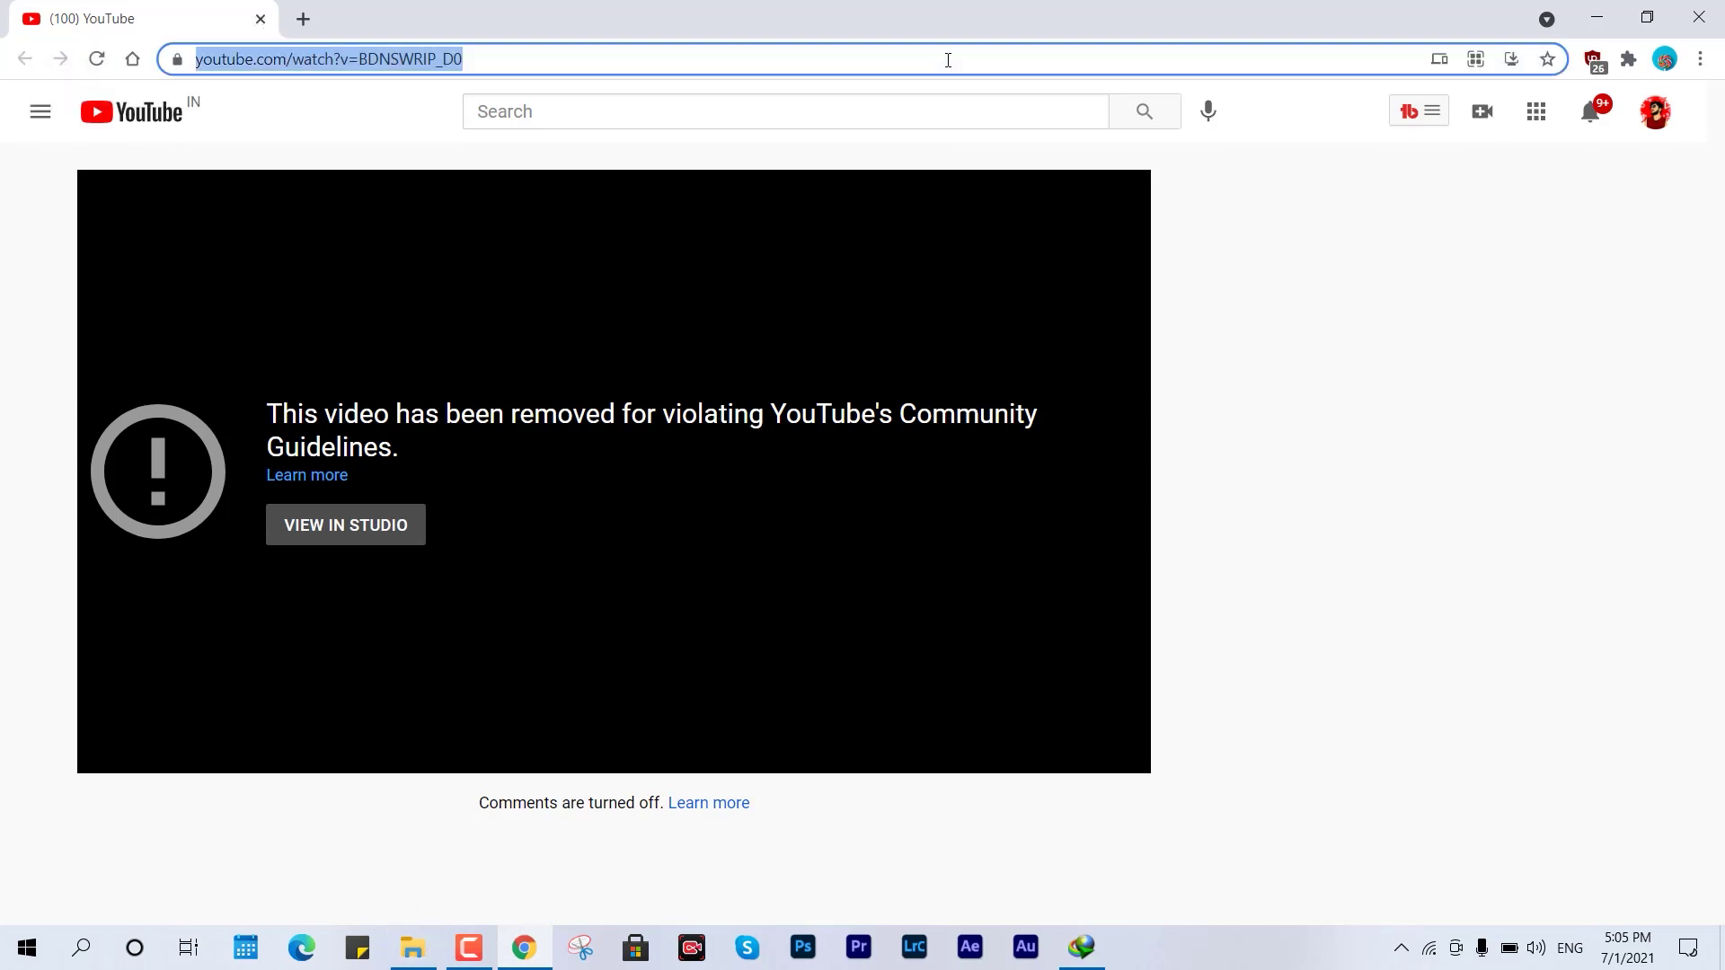
pyautogui.write('google.com')
pyautogui.press('Return')
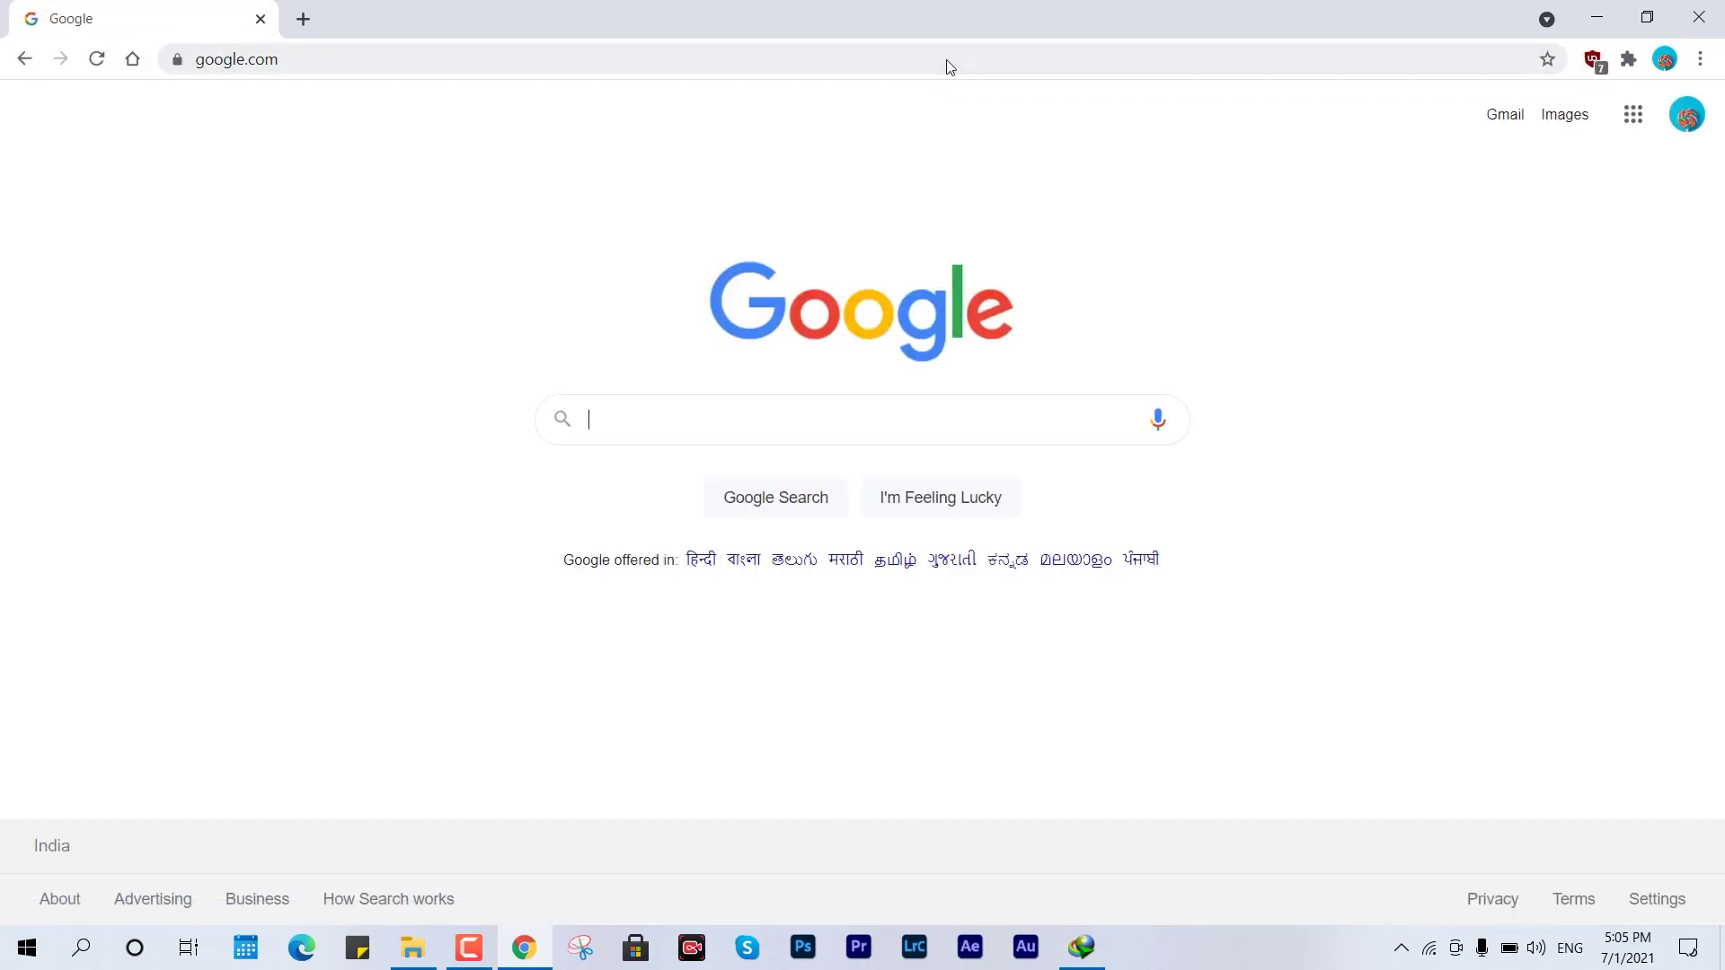
# Search Google for 'java jdk'.
pyautogui.click(1008, 407)
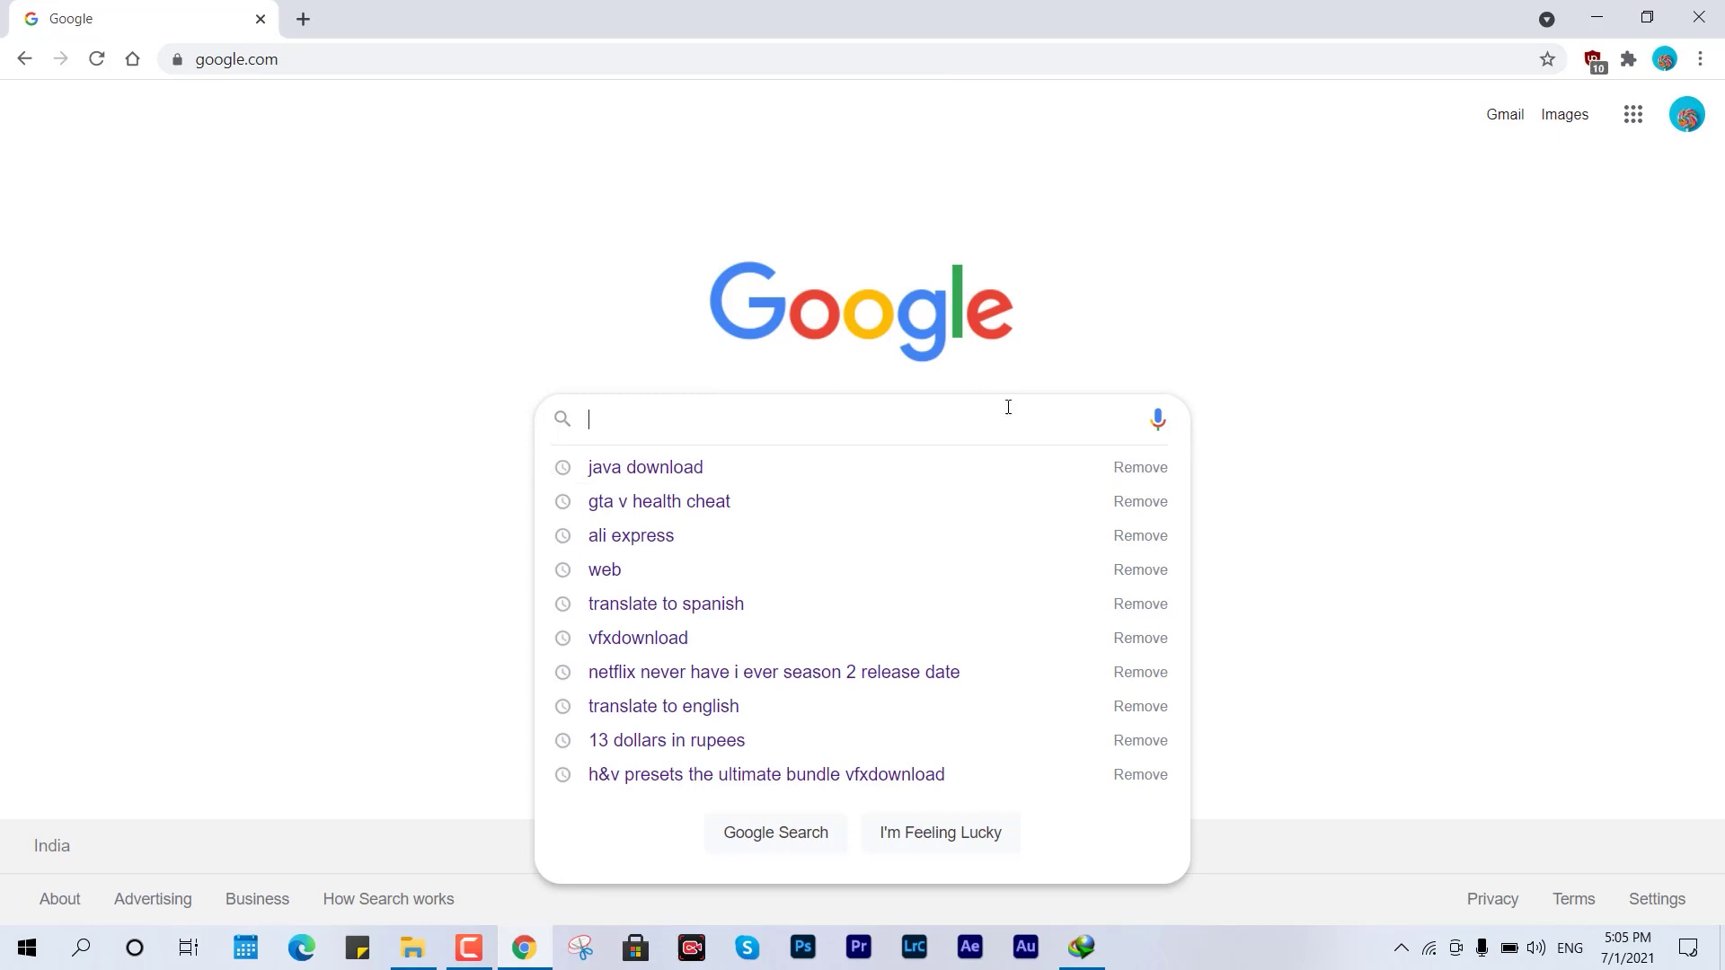
pyautogui.write('java jdk')
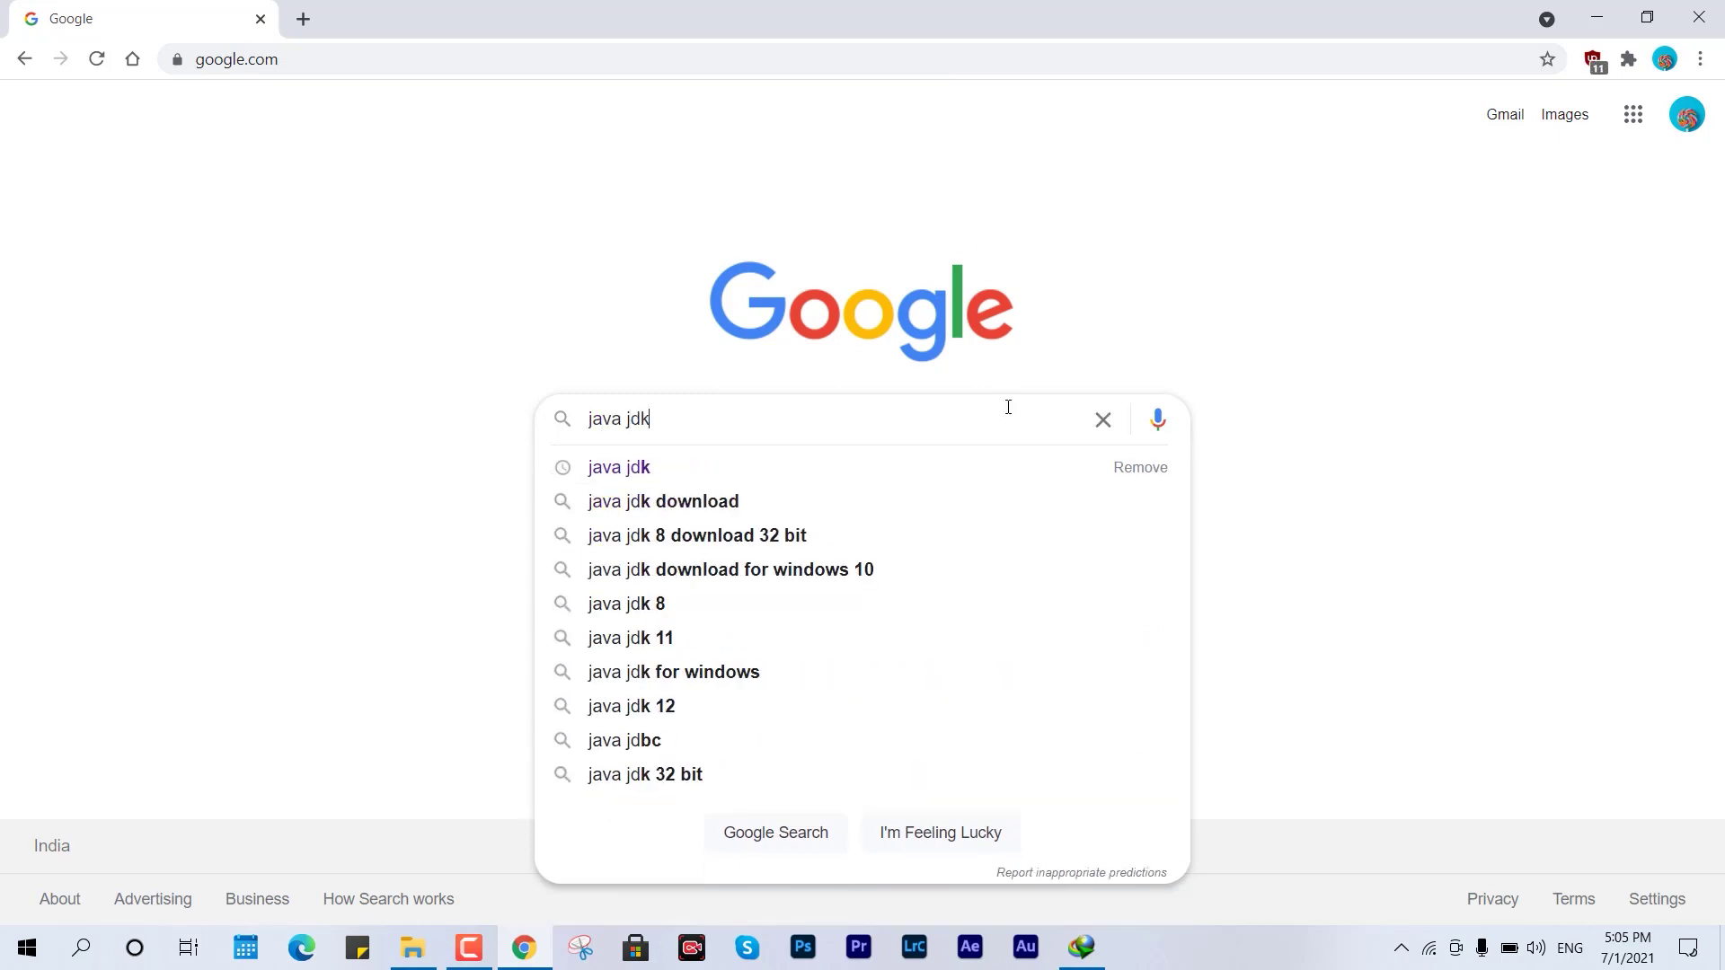
pyautogui.press('Return')
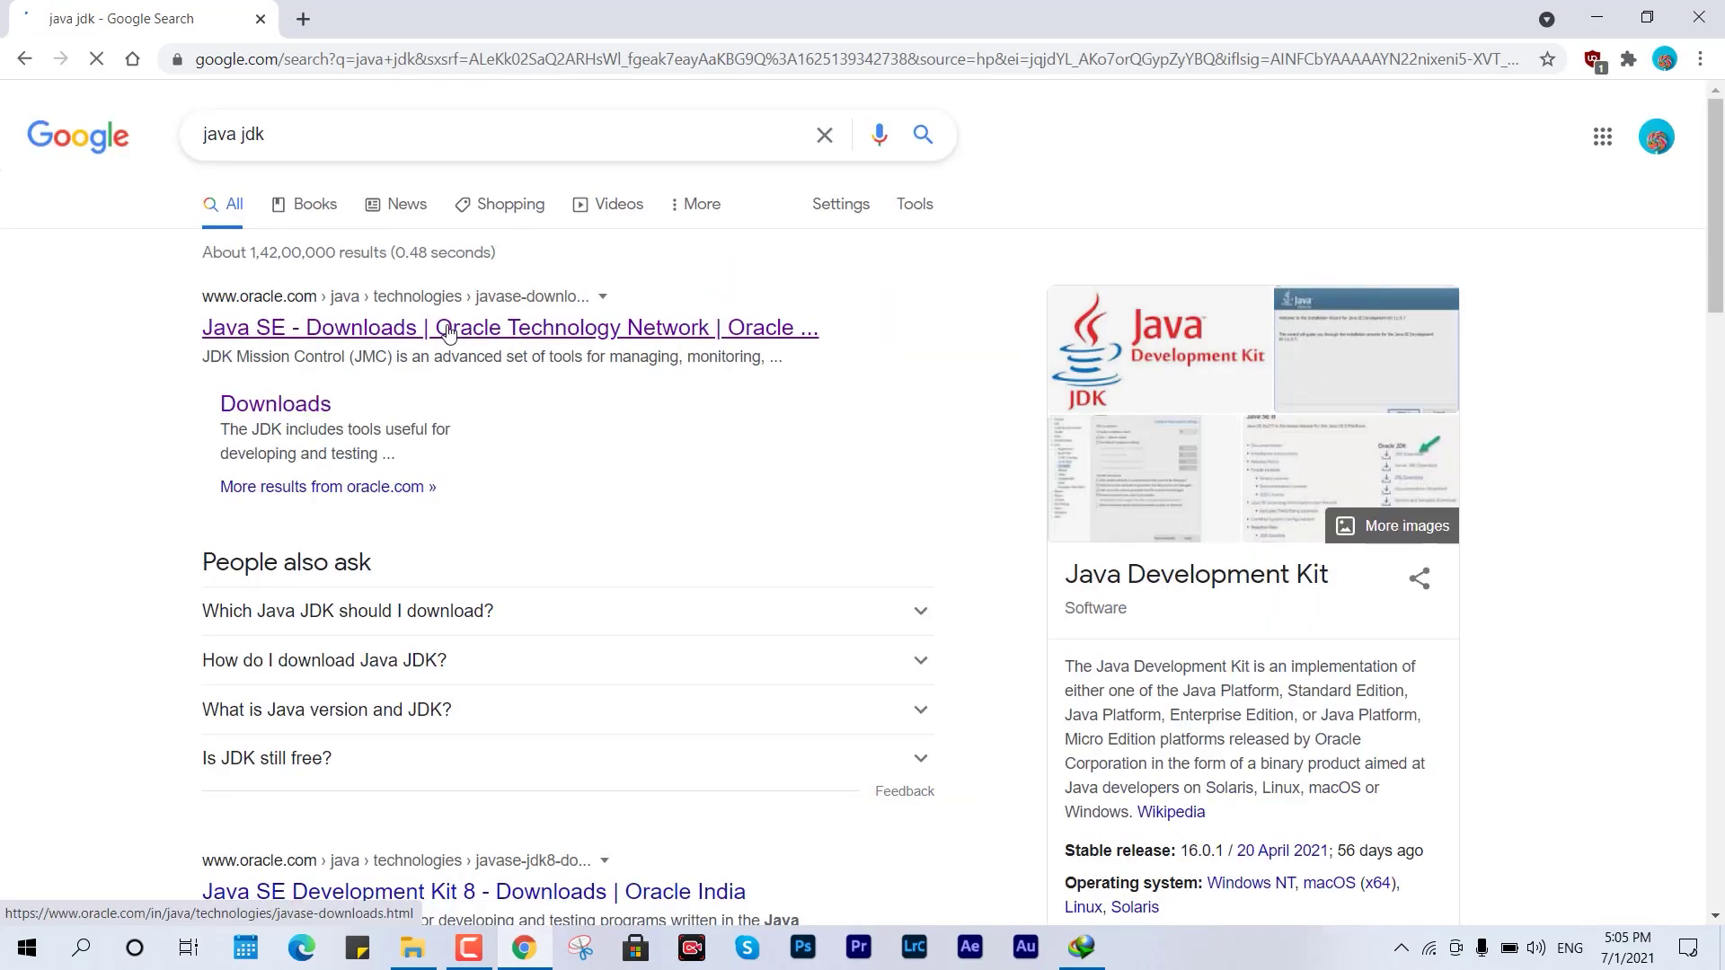
# Open Oracle's Java SE JDK 16 downloads page and scroll to the installer table.
pyautogui.click(449, 332)
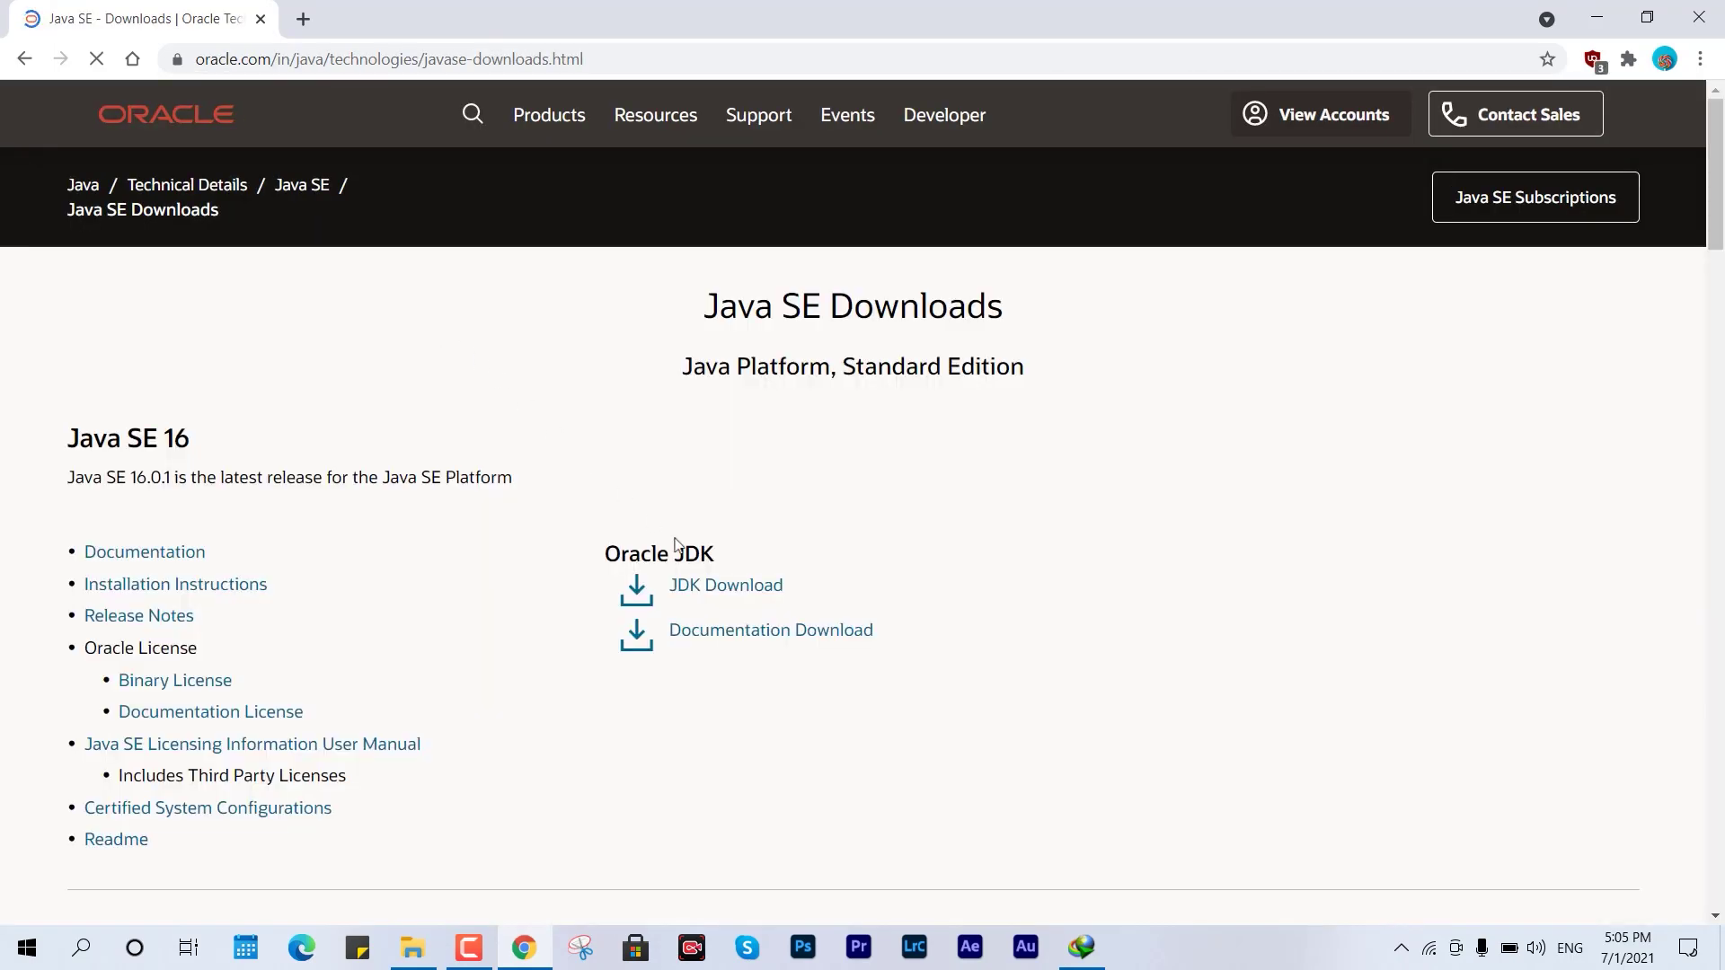
pyautogui.click(719, 587)
pyautogui.scroll(-1, 726, 593)
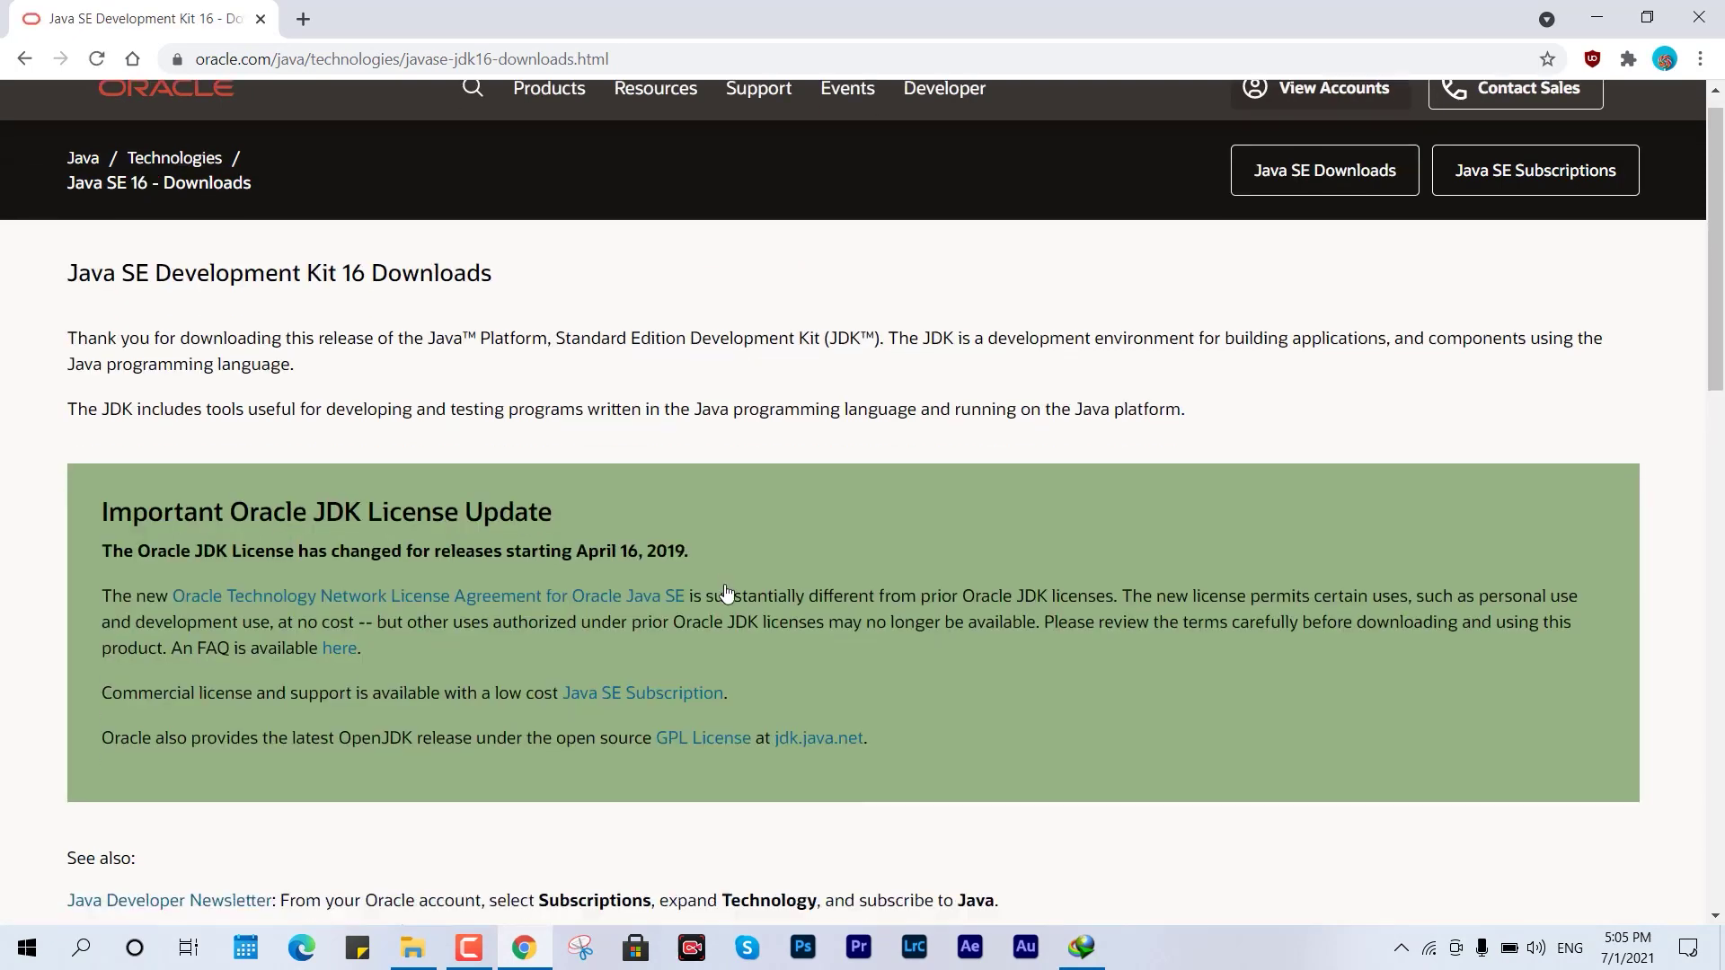
pyautogui.scroll(-10, 726, 593)
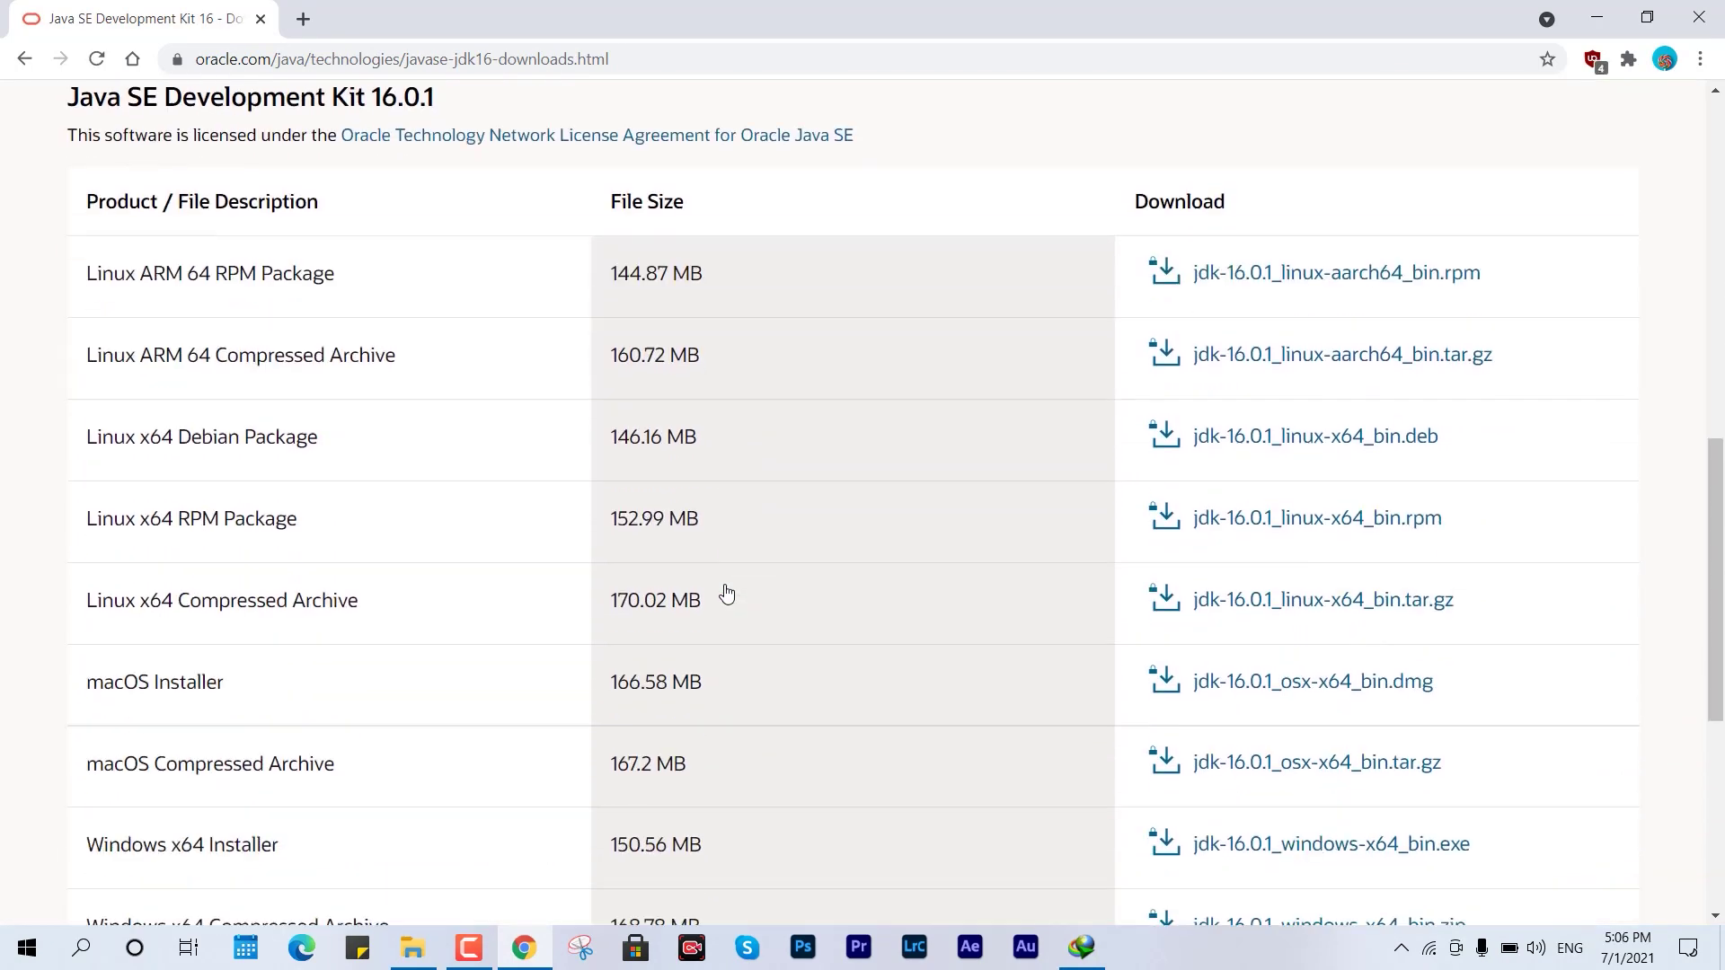
pyautogui.scroll(-2, 726, 593)
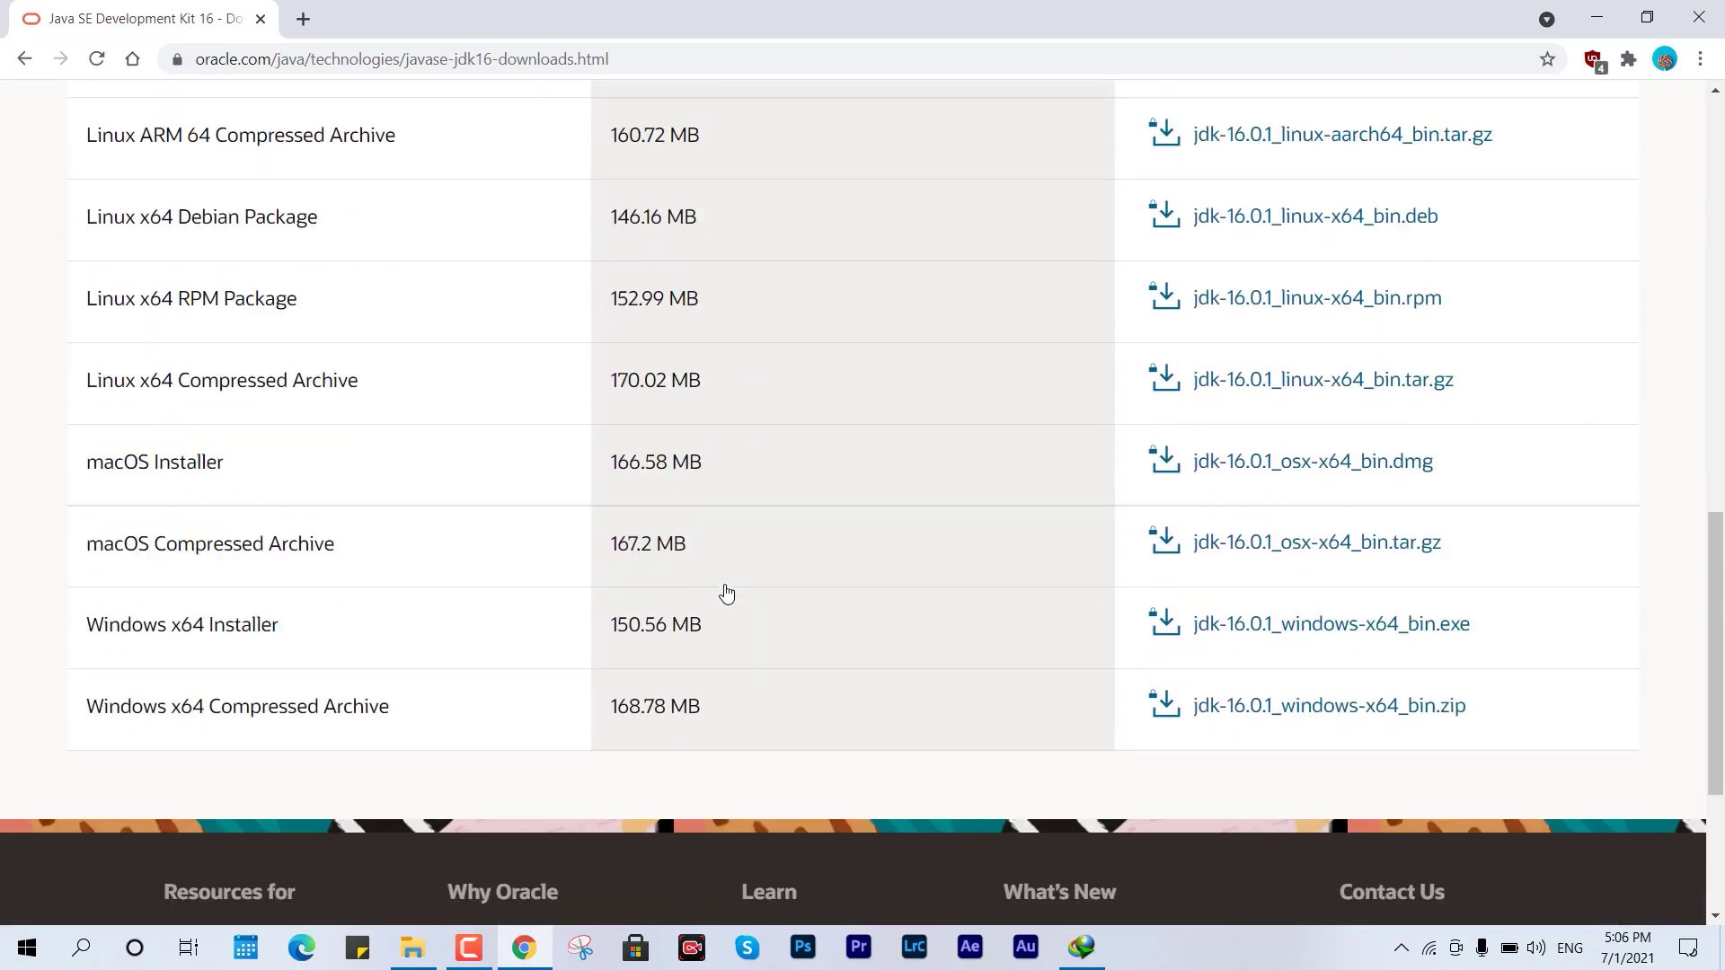
# Accept the license for the Windows x64 JDK installer, copy its download link, then cancel Chrome's download.
pyautogui.click(1283, 632)
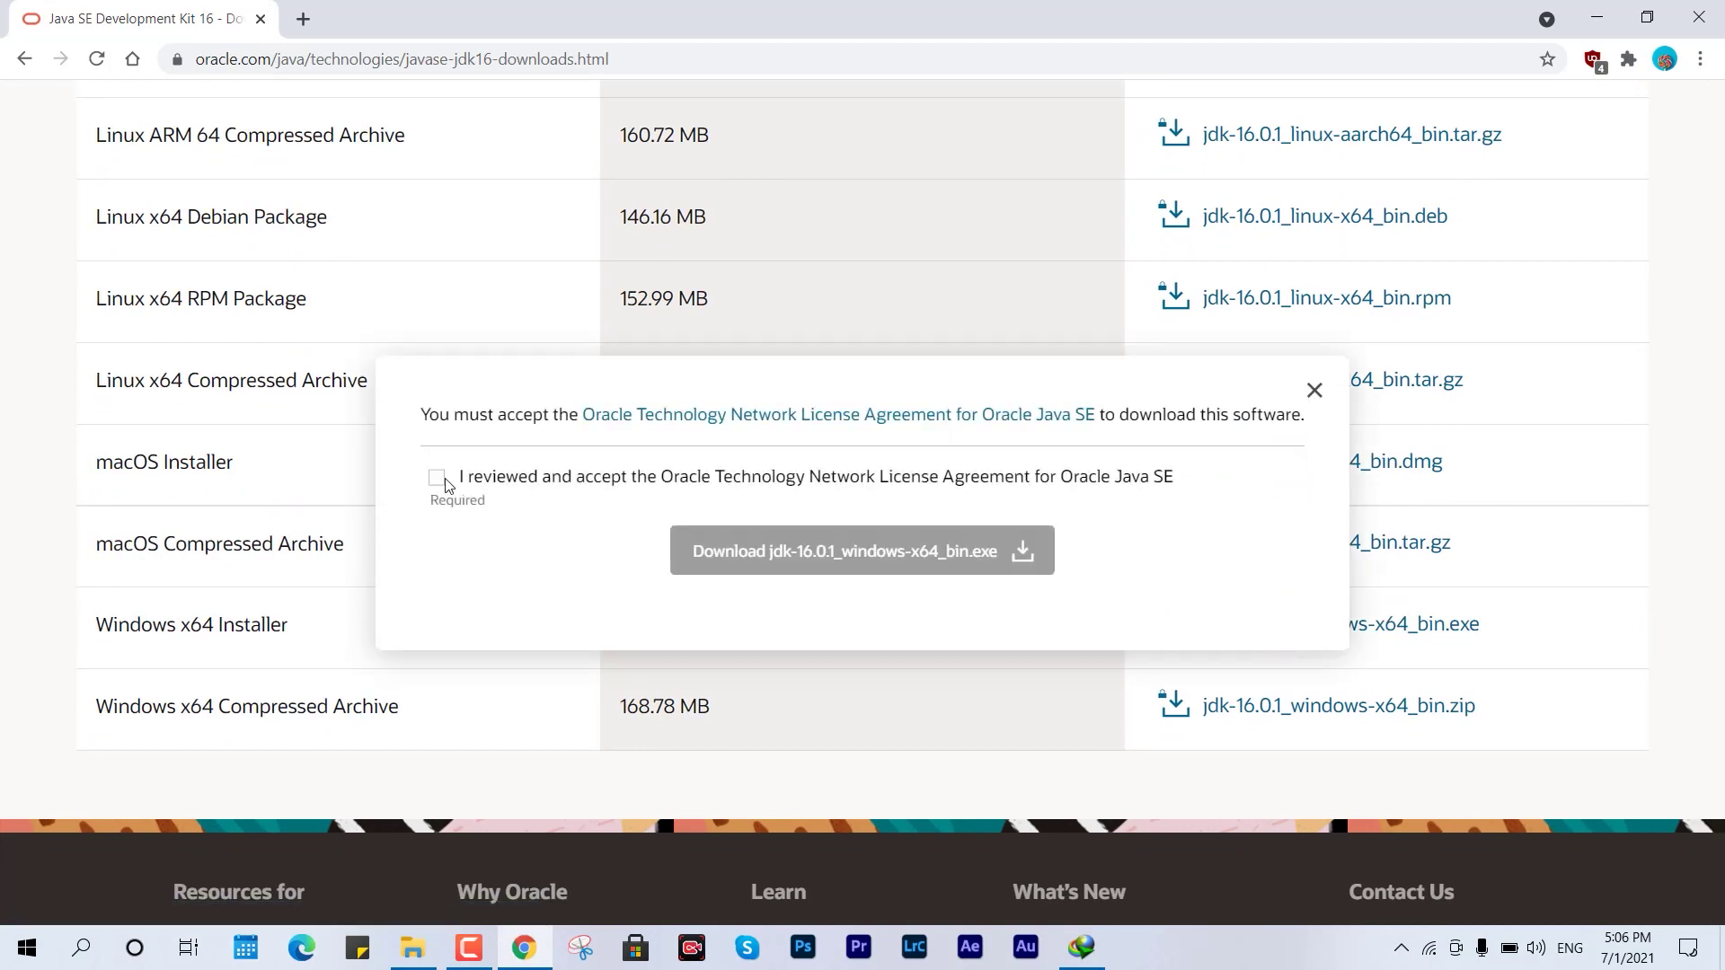
pyautogui.click(440, 479)
pyautogui.click(774, 570)
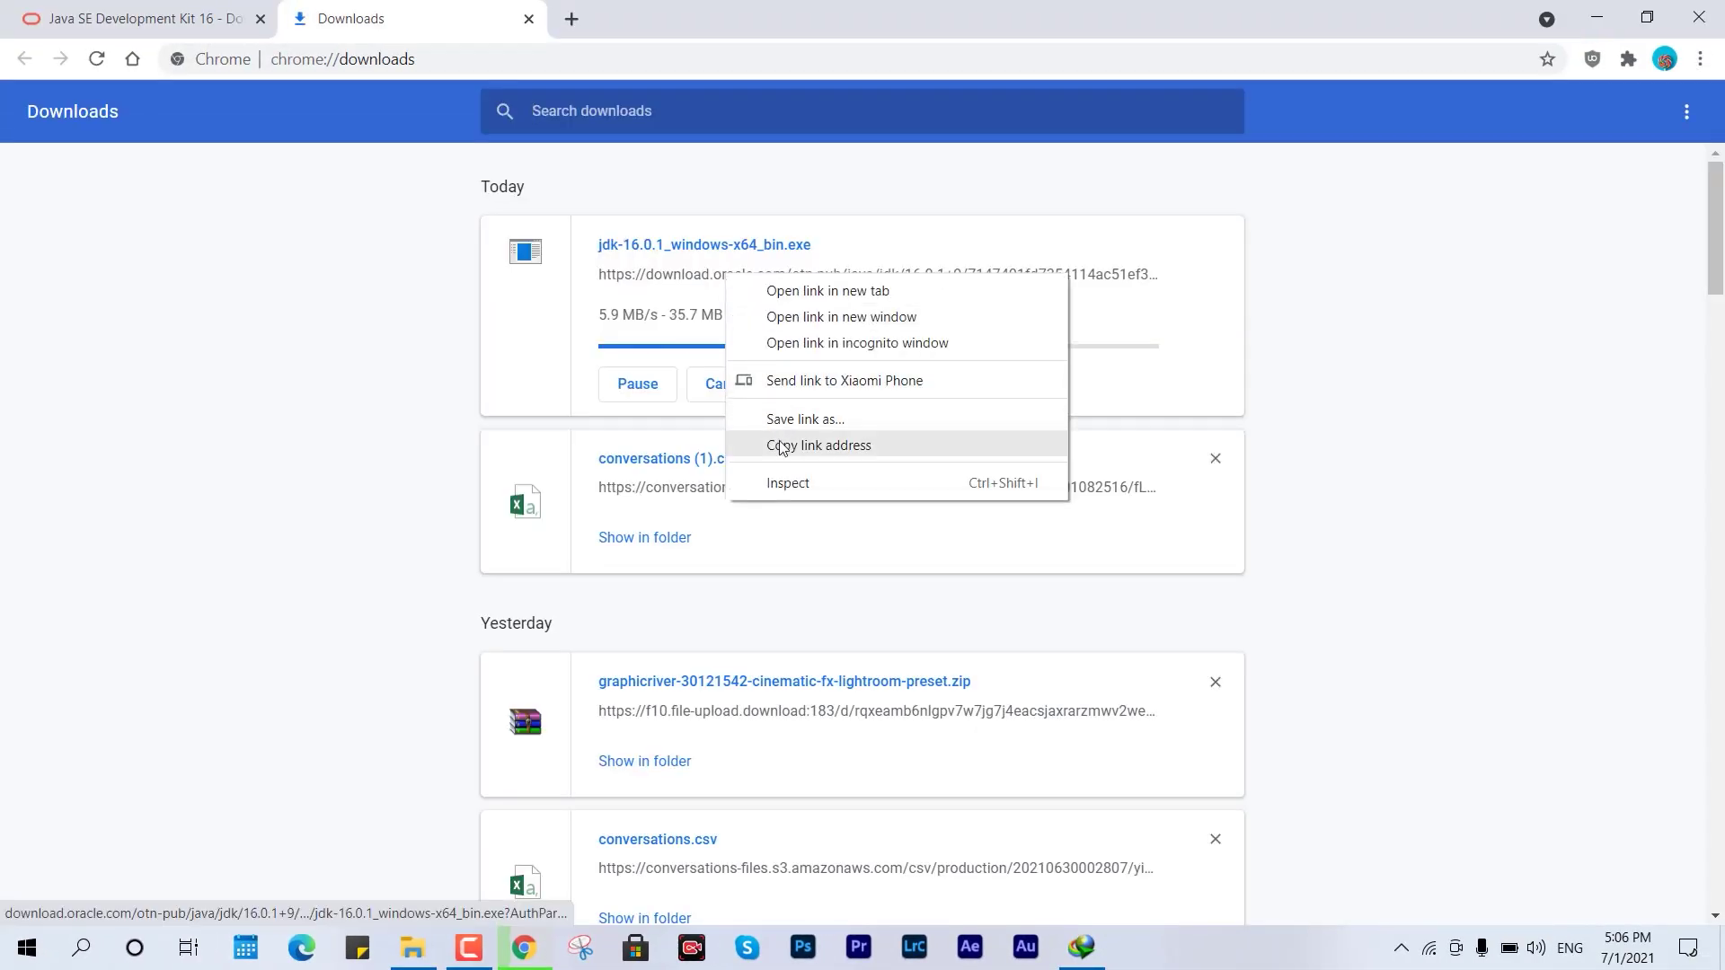
pyautogui.click(782, 443)
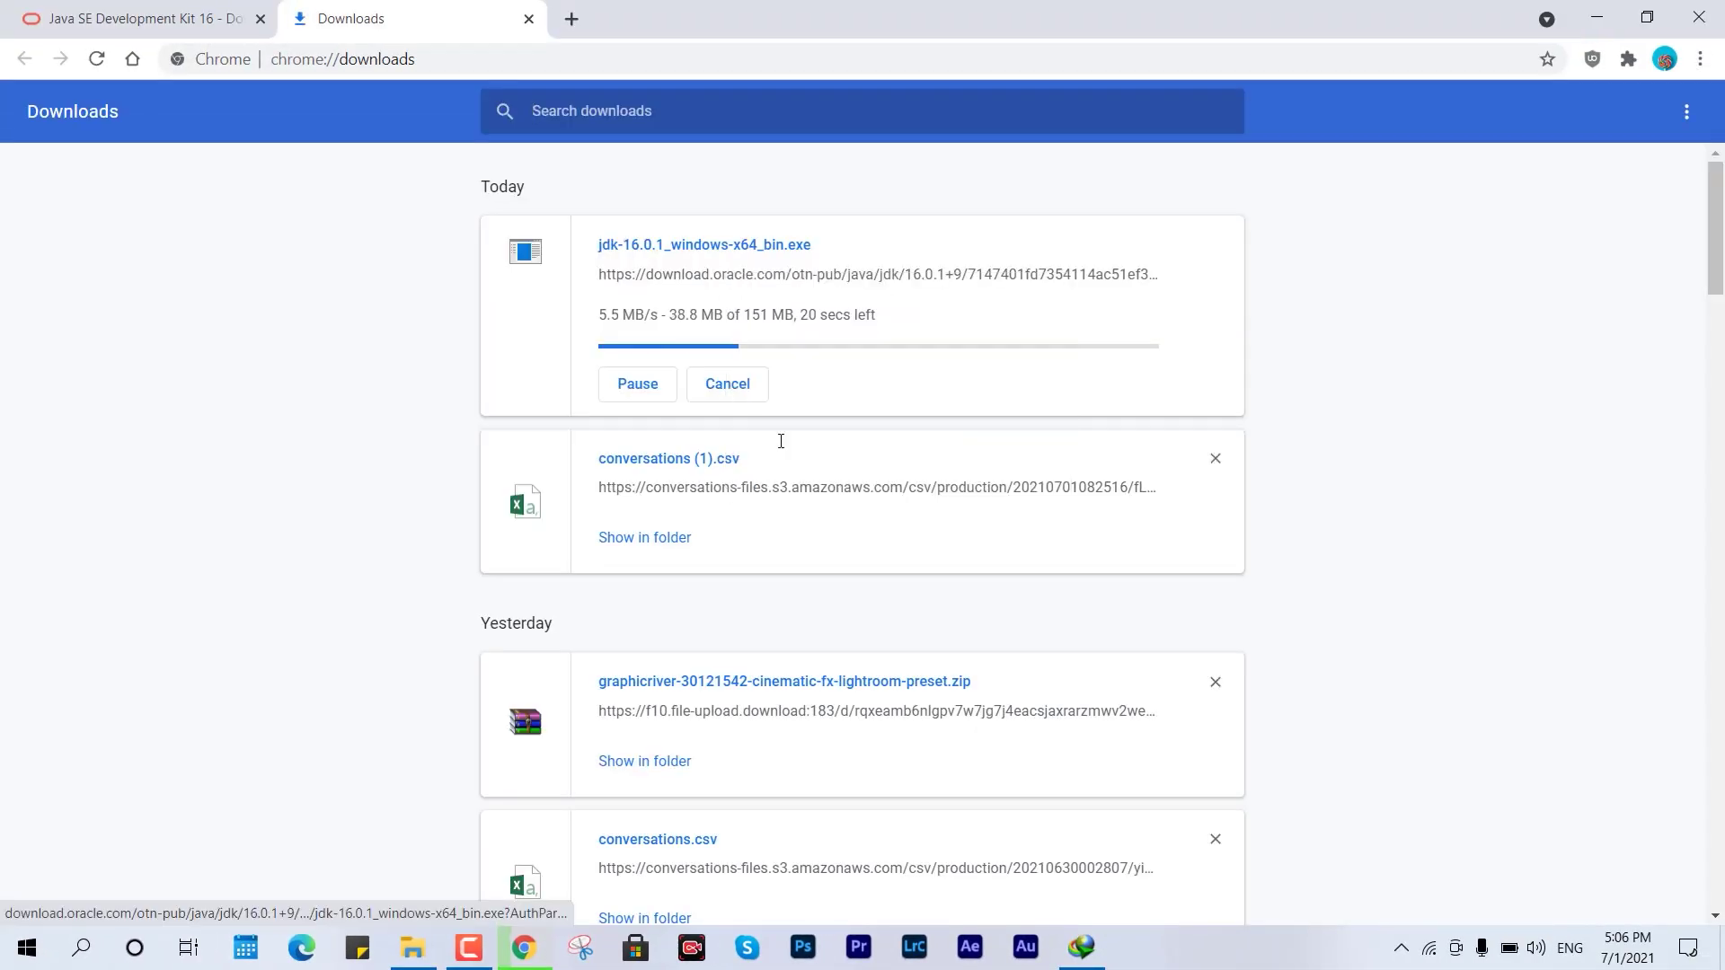
pyautogui.click(723, 385)
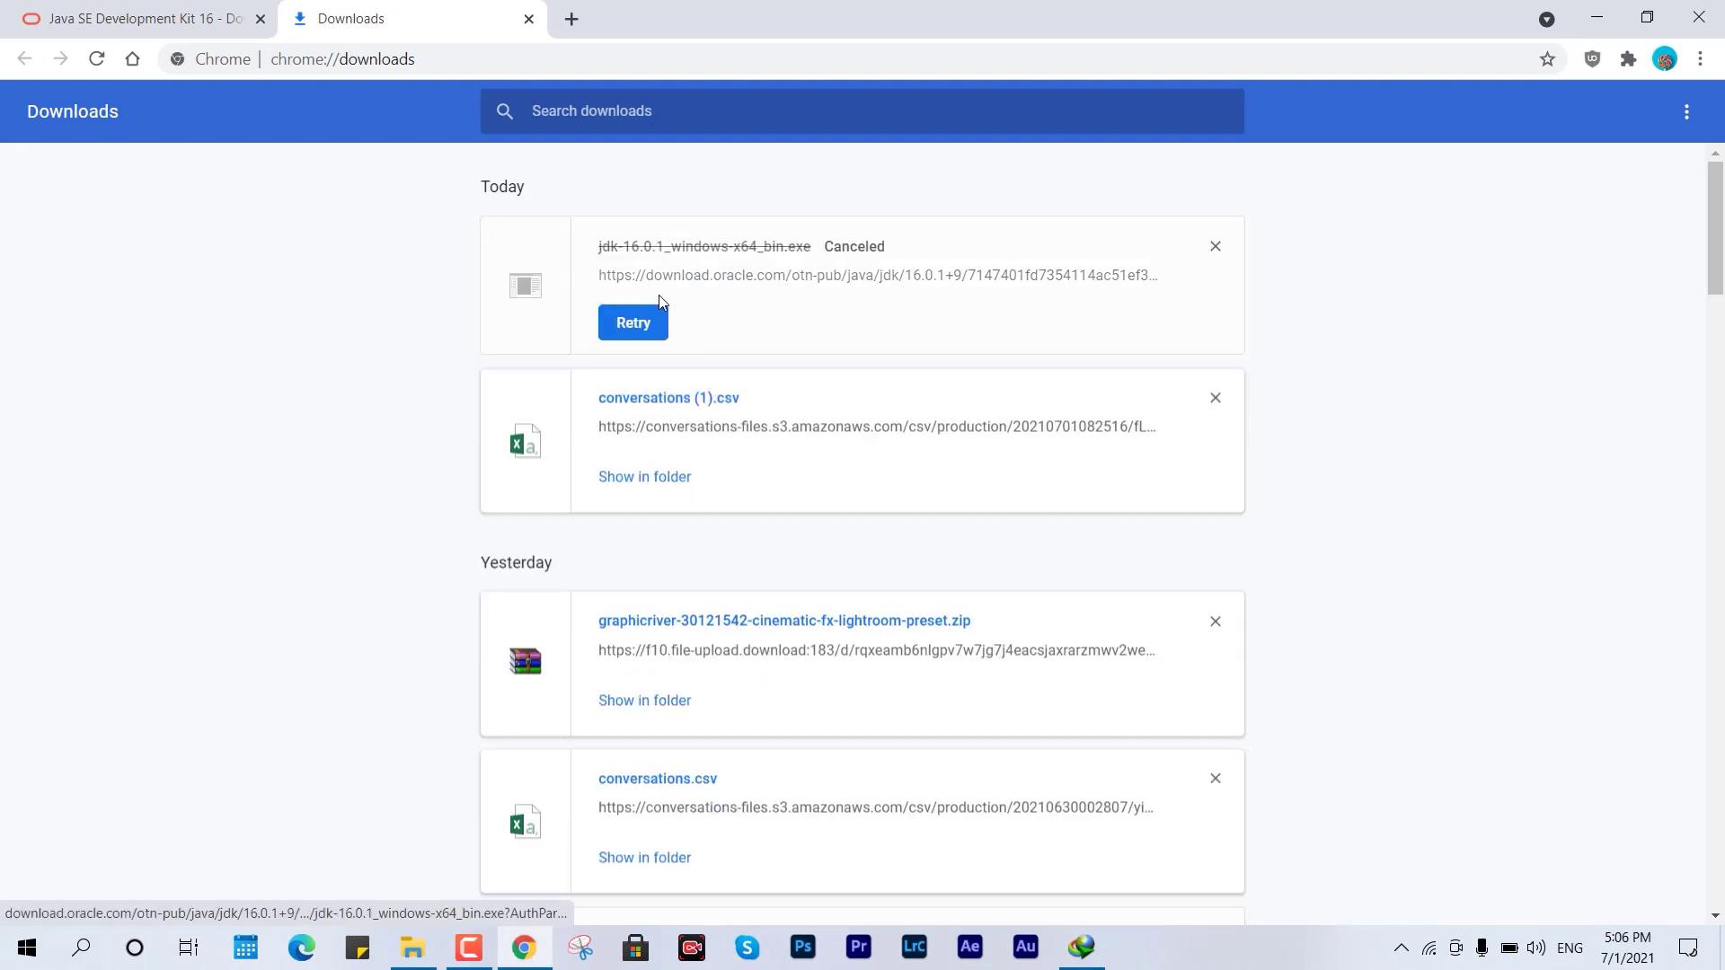
# Add the copied Oracle link in IDM and download jdk-16.0.1_windows-x64_bin.exe (150.55 MB).
pyautogui.click(1083, 943)
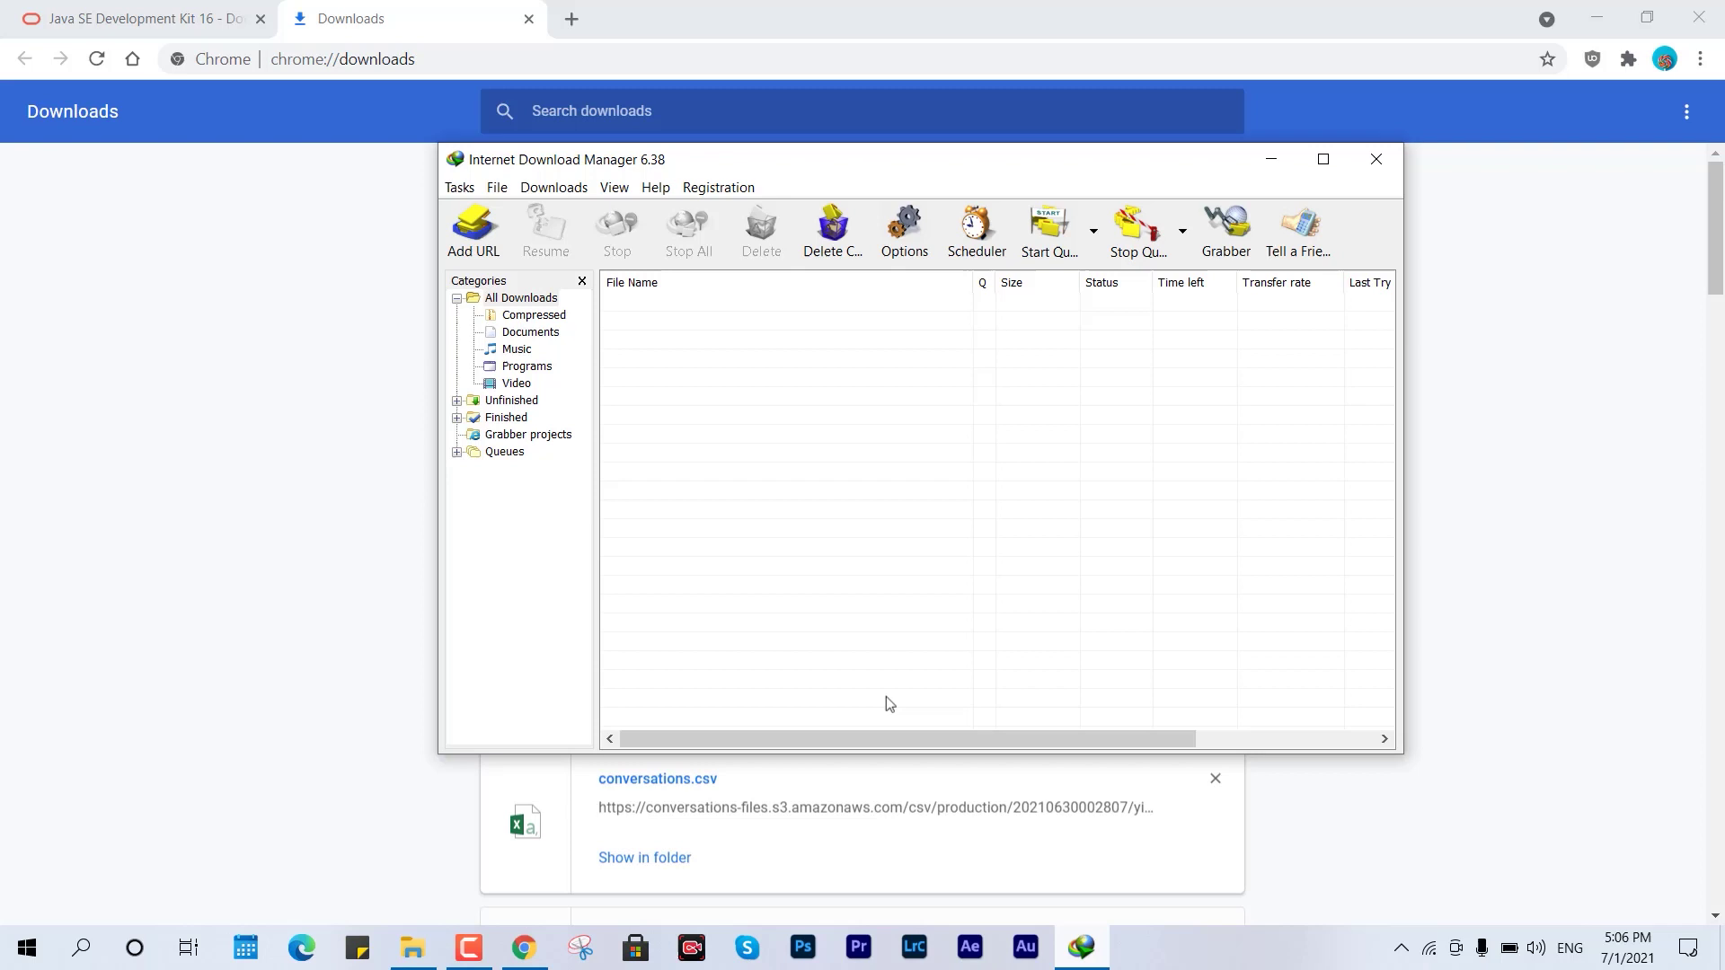
pyautogui.click(493, 217)
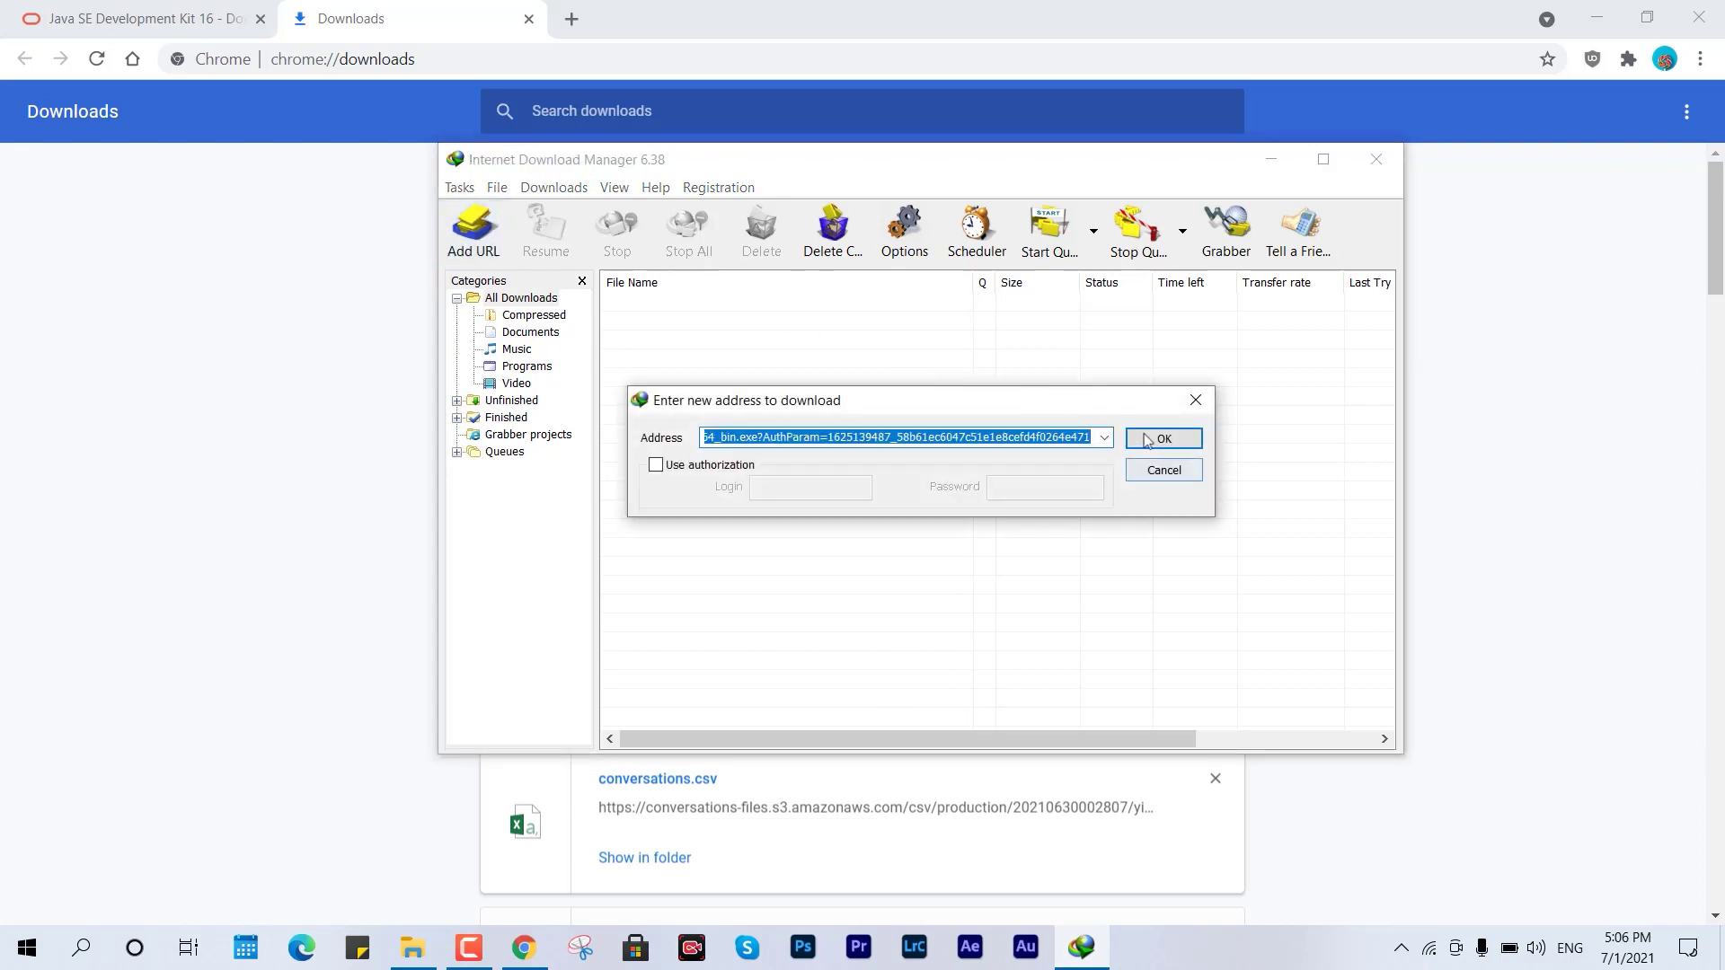
pyautogui.click(1147, 440)
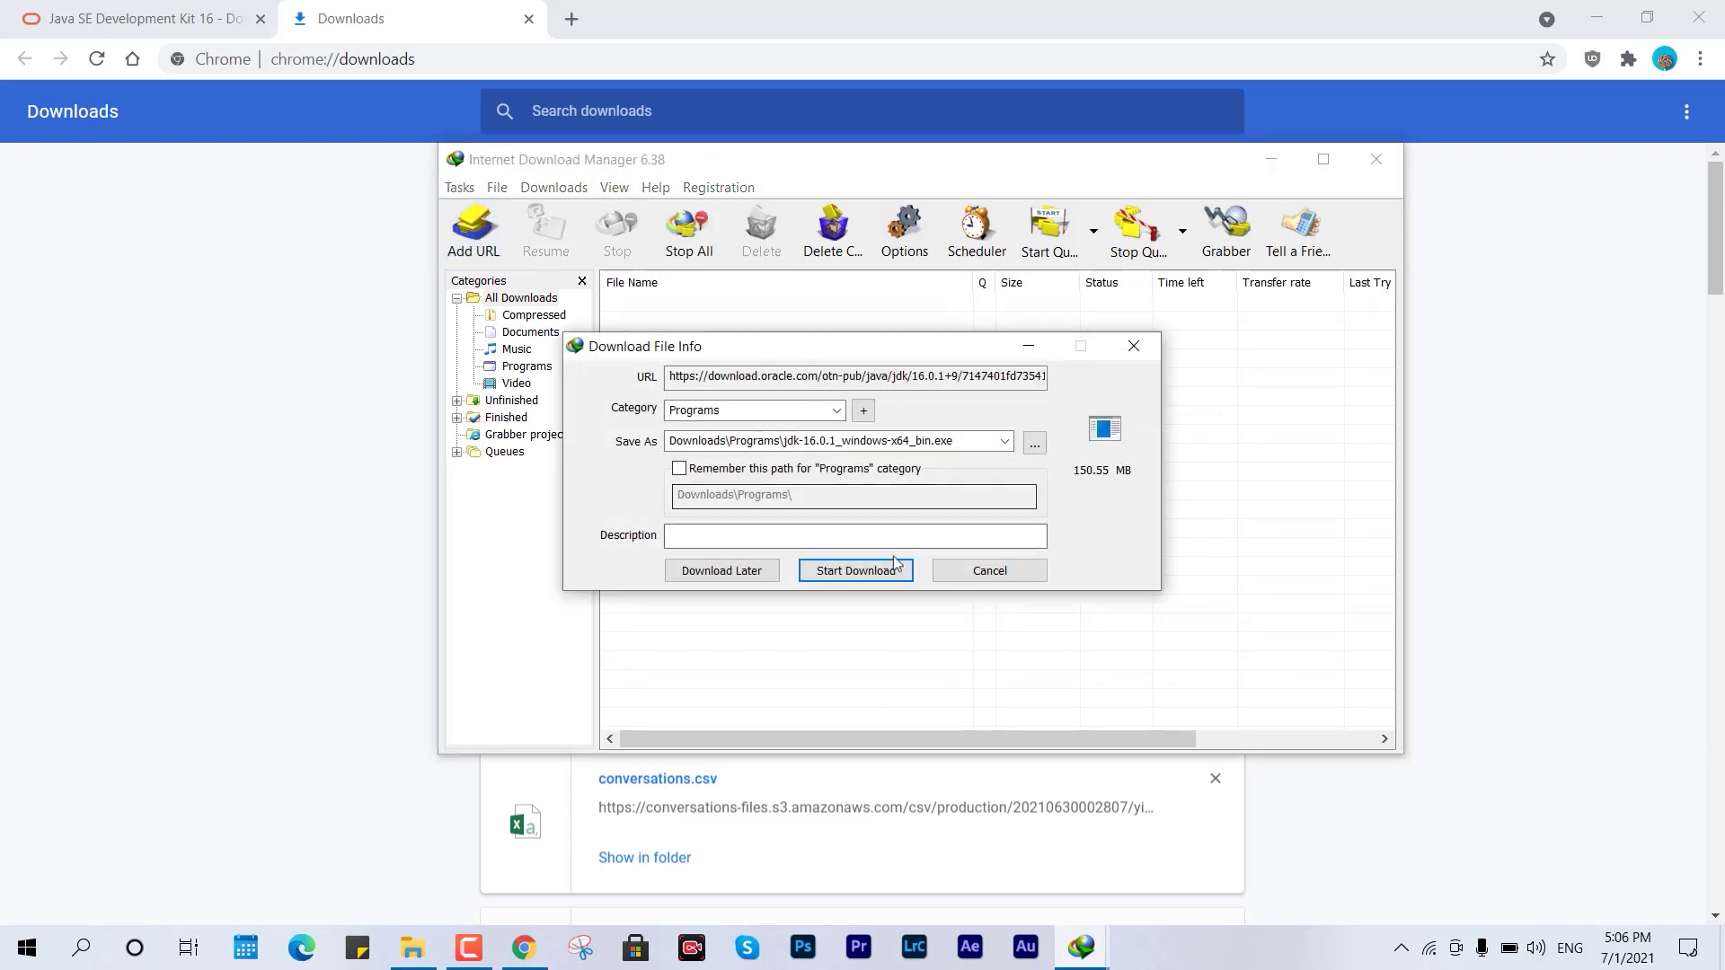
pyautogui.click(871, 568)
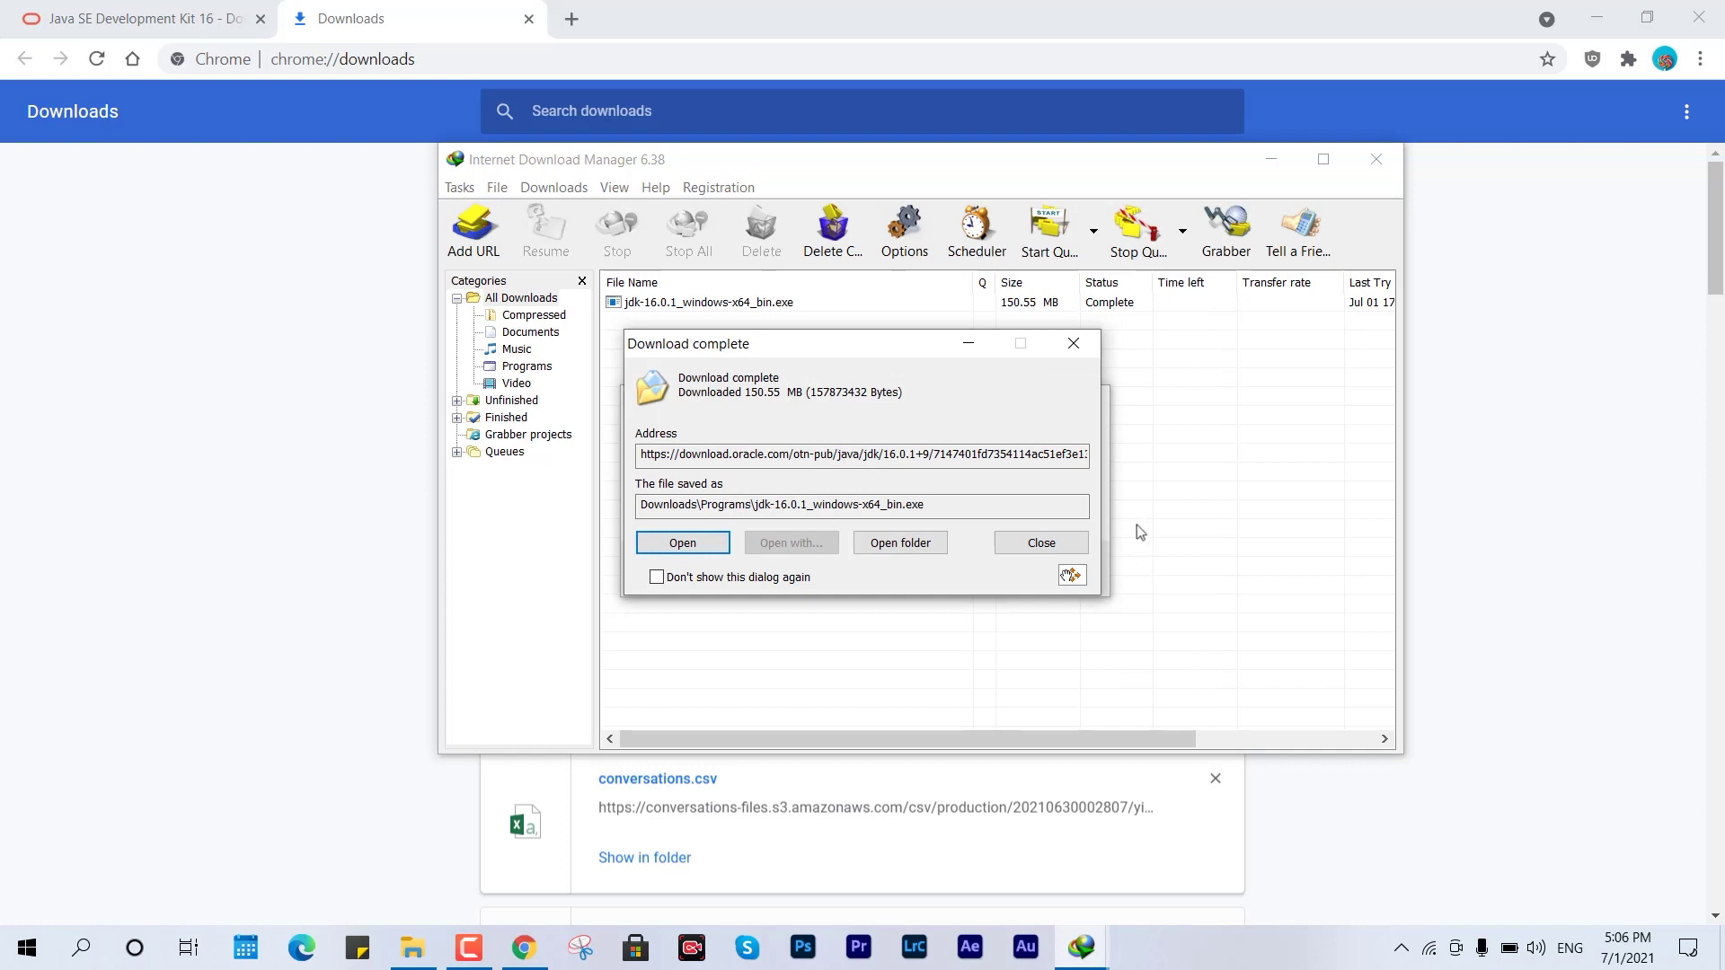
# Delete the finished jdk entry from IDM's list, then close Chrome's Downloads tab and minimize Chrome.
pyautogui.click(1072, 343)
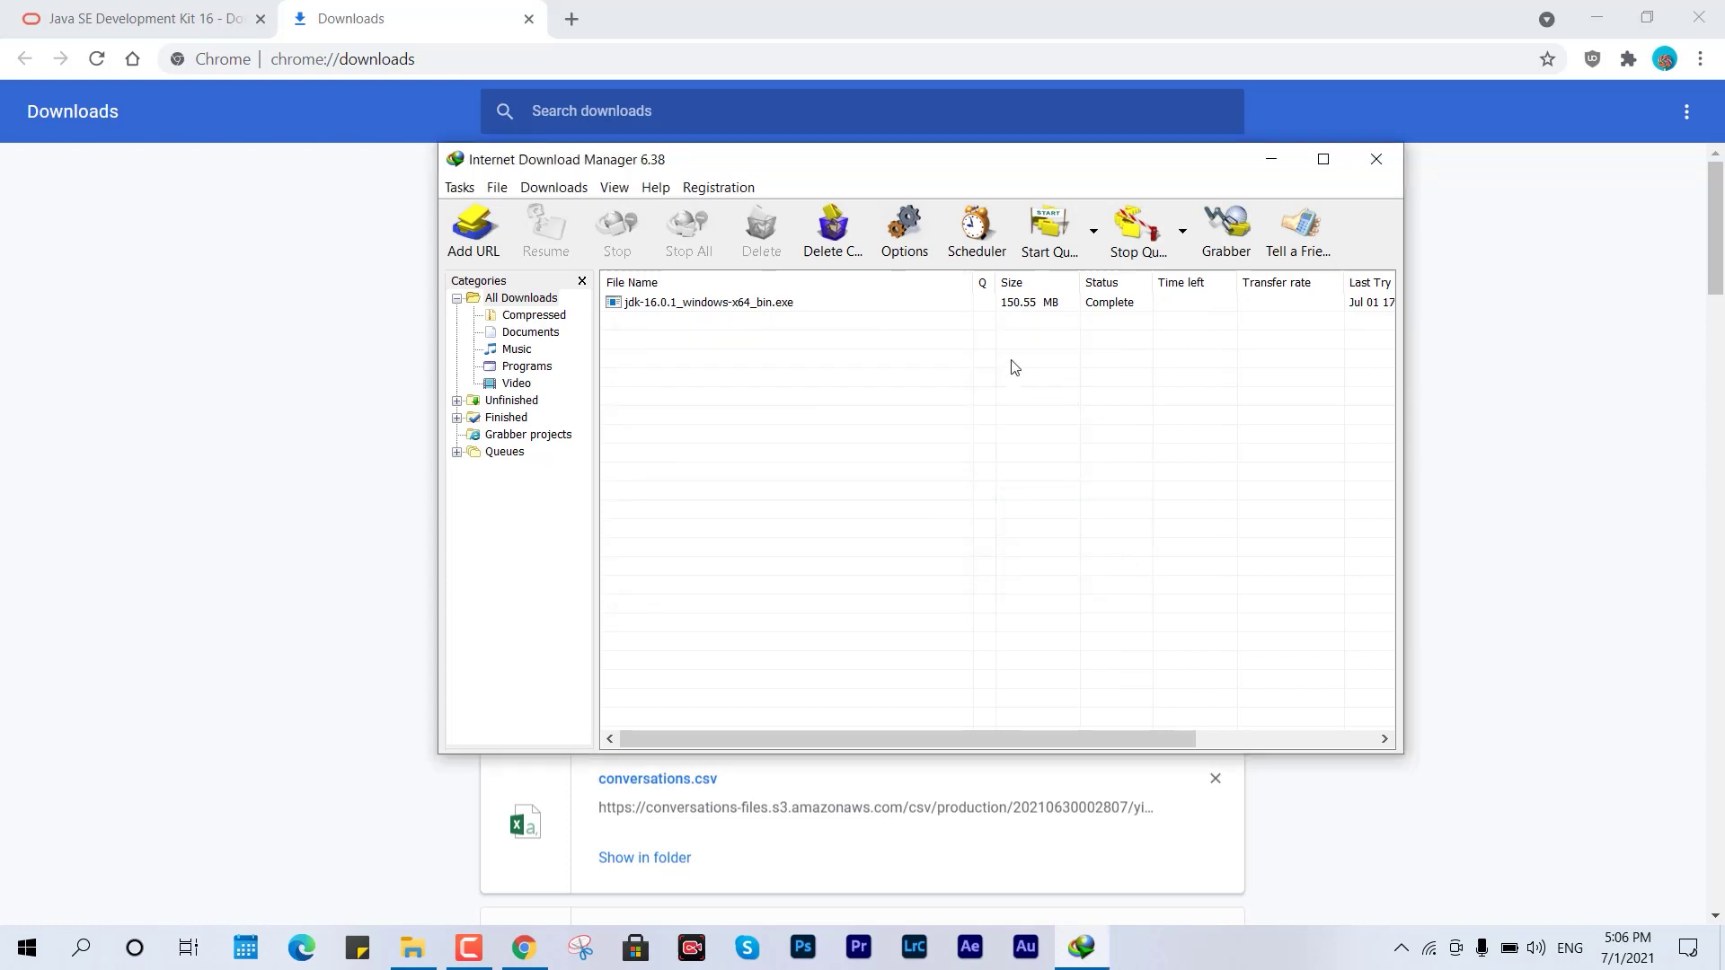
pyautogui.click(689, 306)
pyautogui.press('Delete')
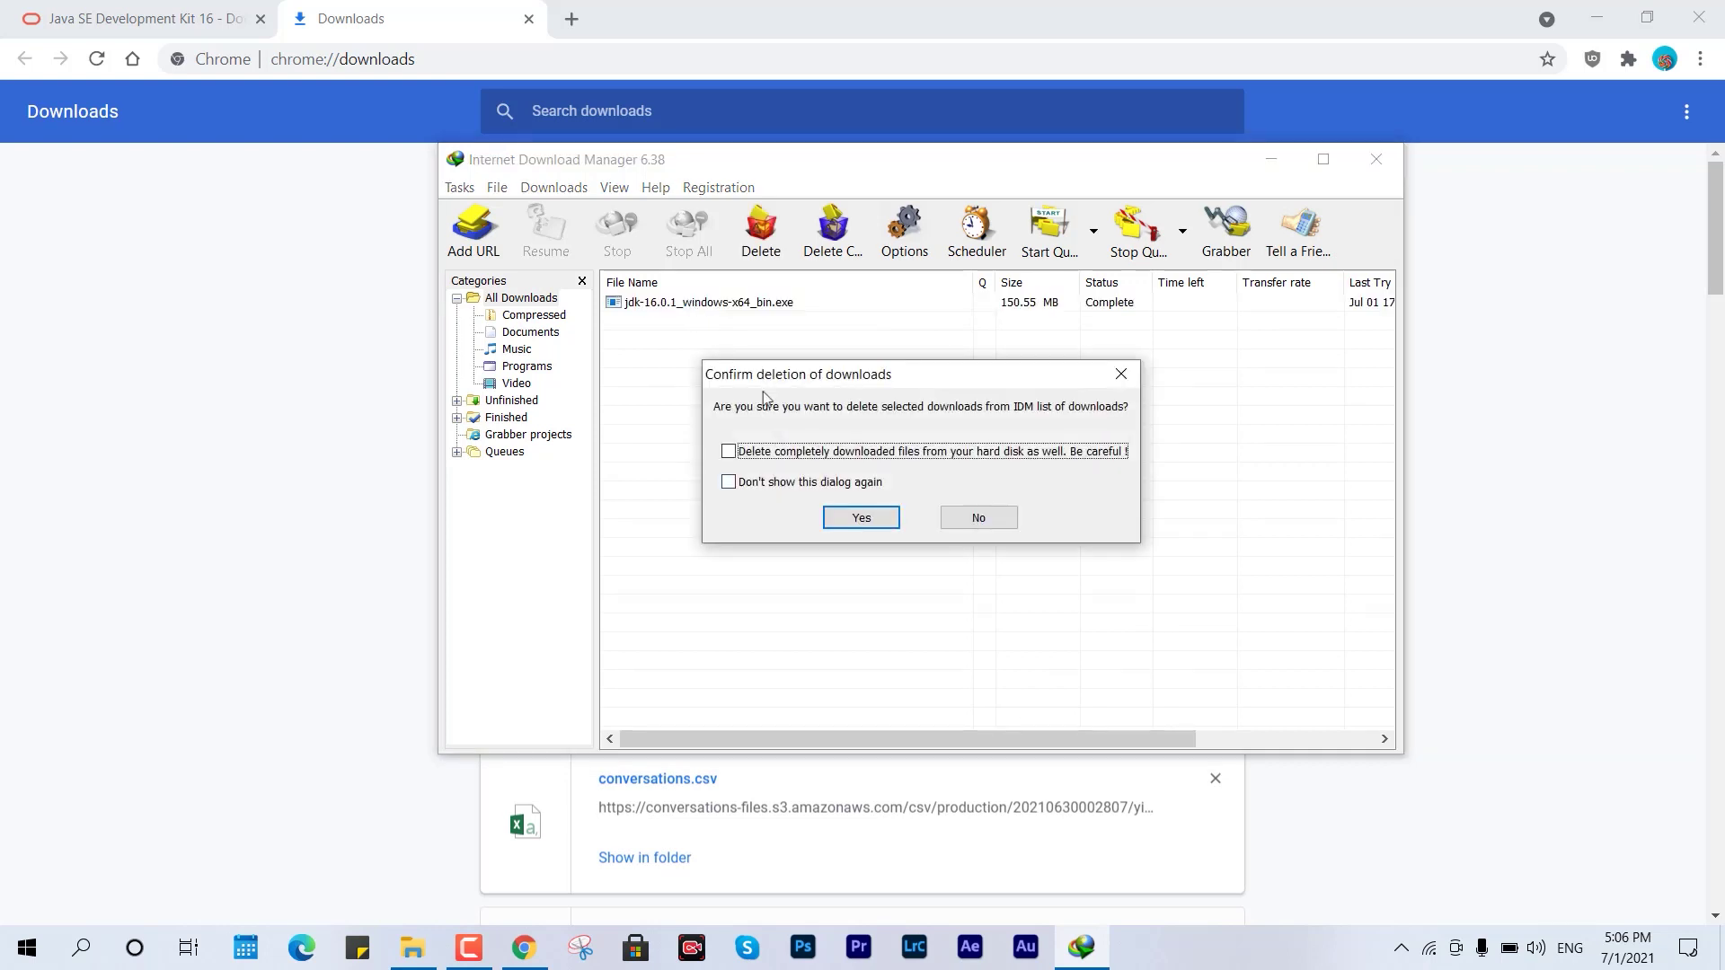
pyautogui.click(863, 517)
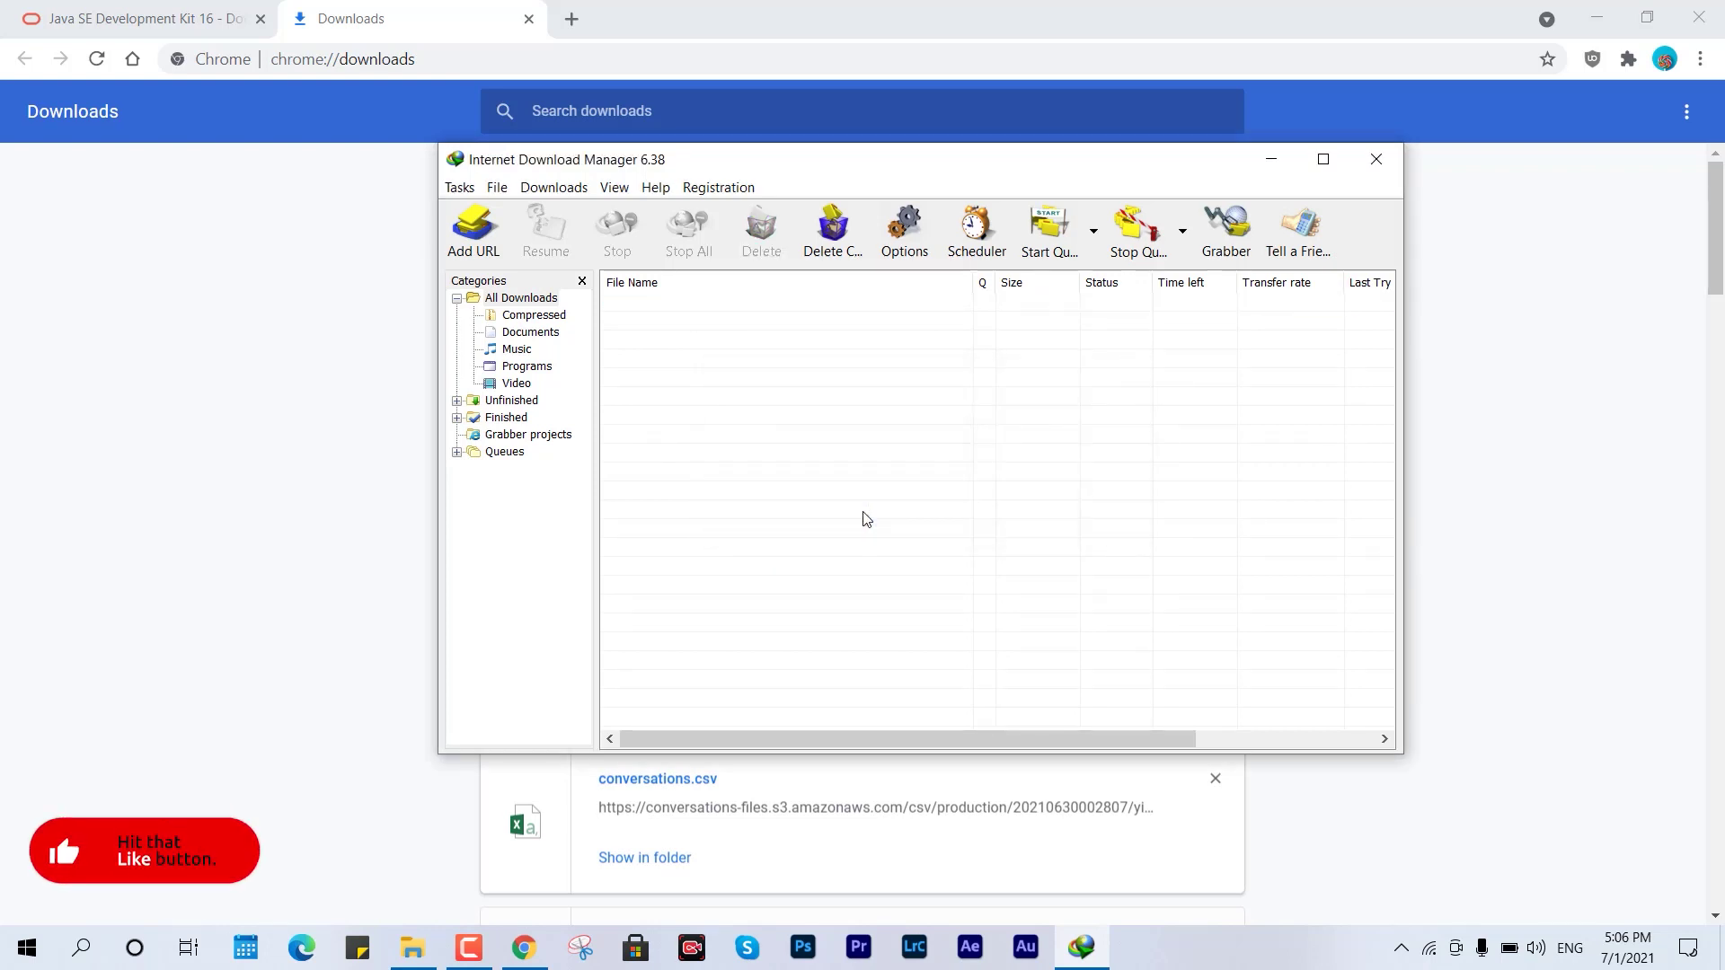
pyautogui.click(530, 20)
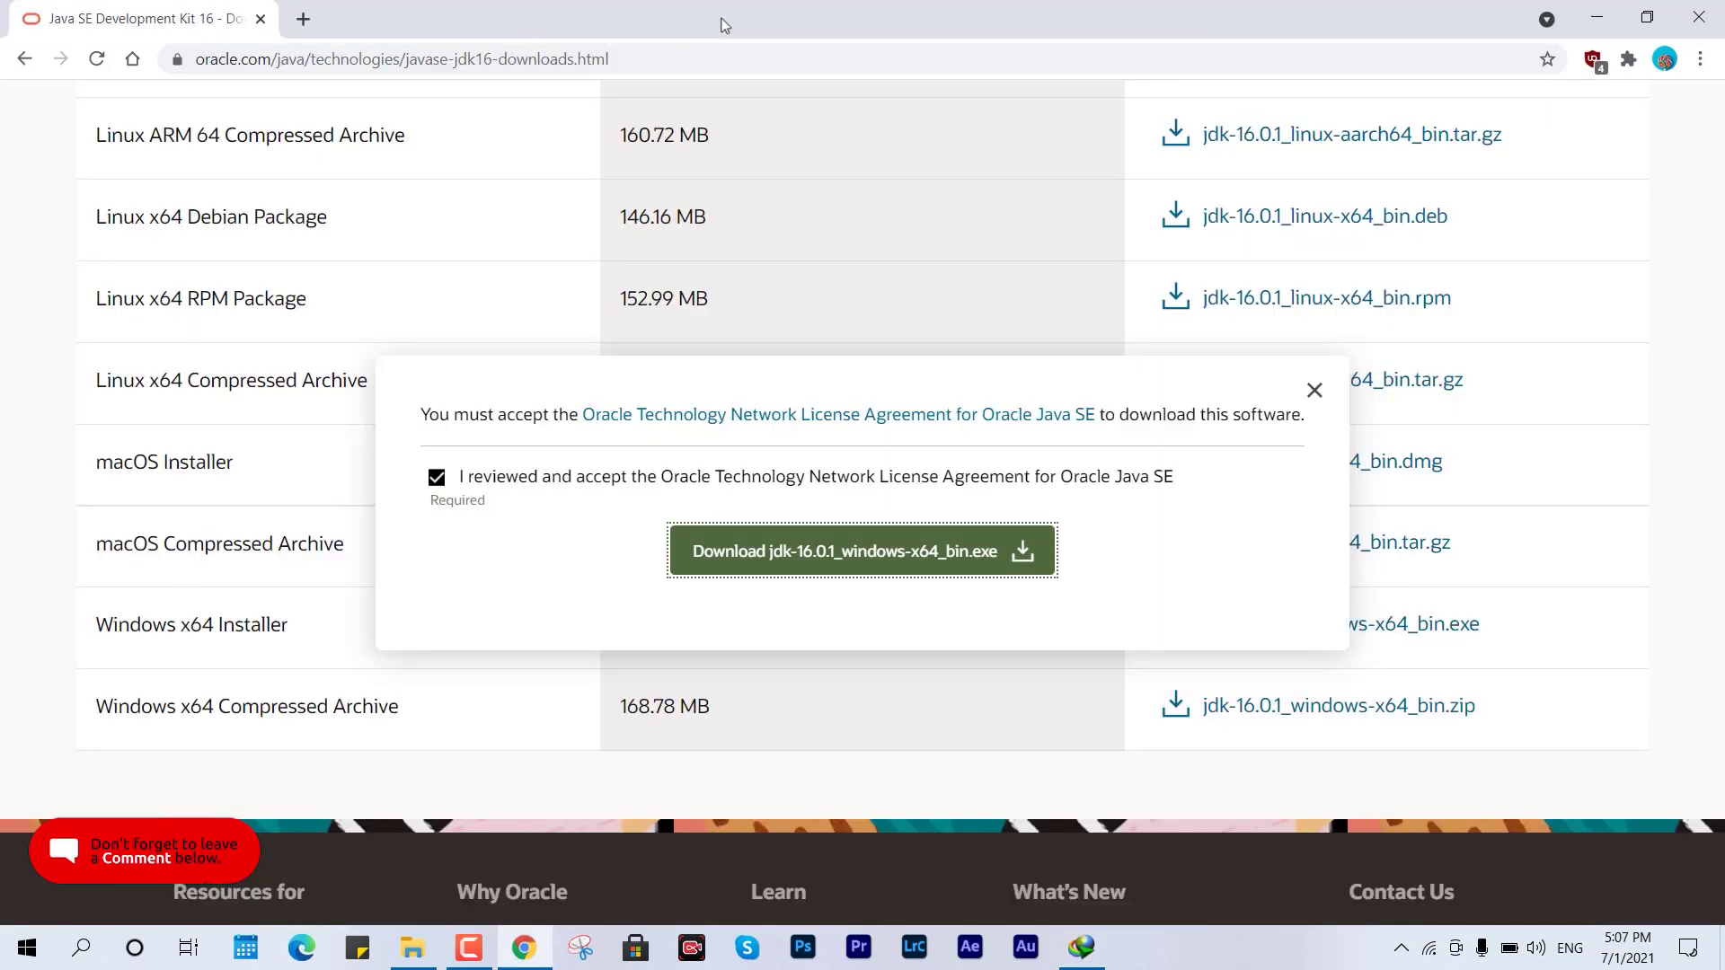
pyautogui.click(1597, 17)
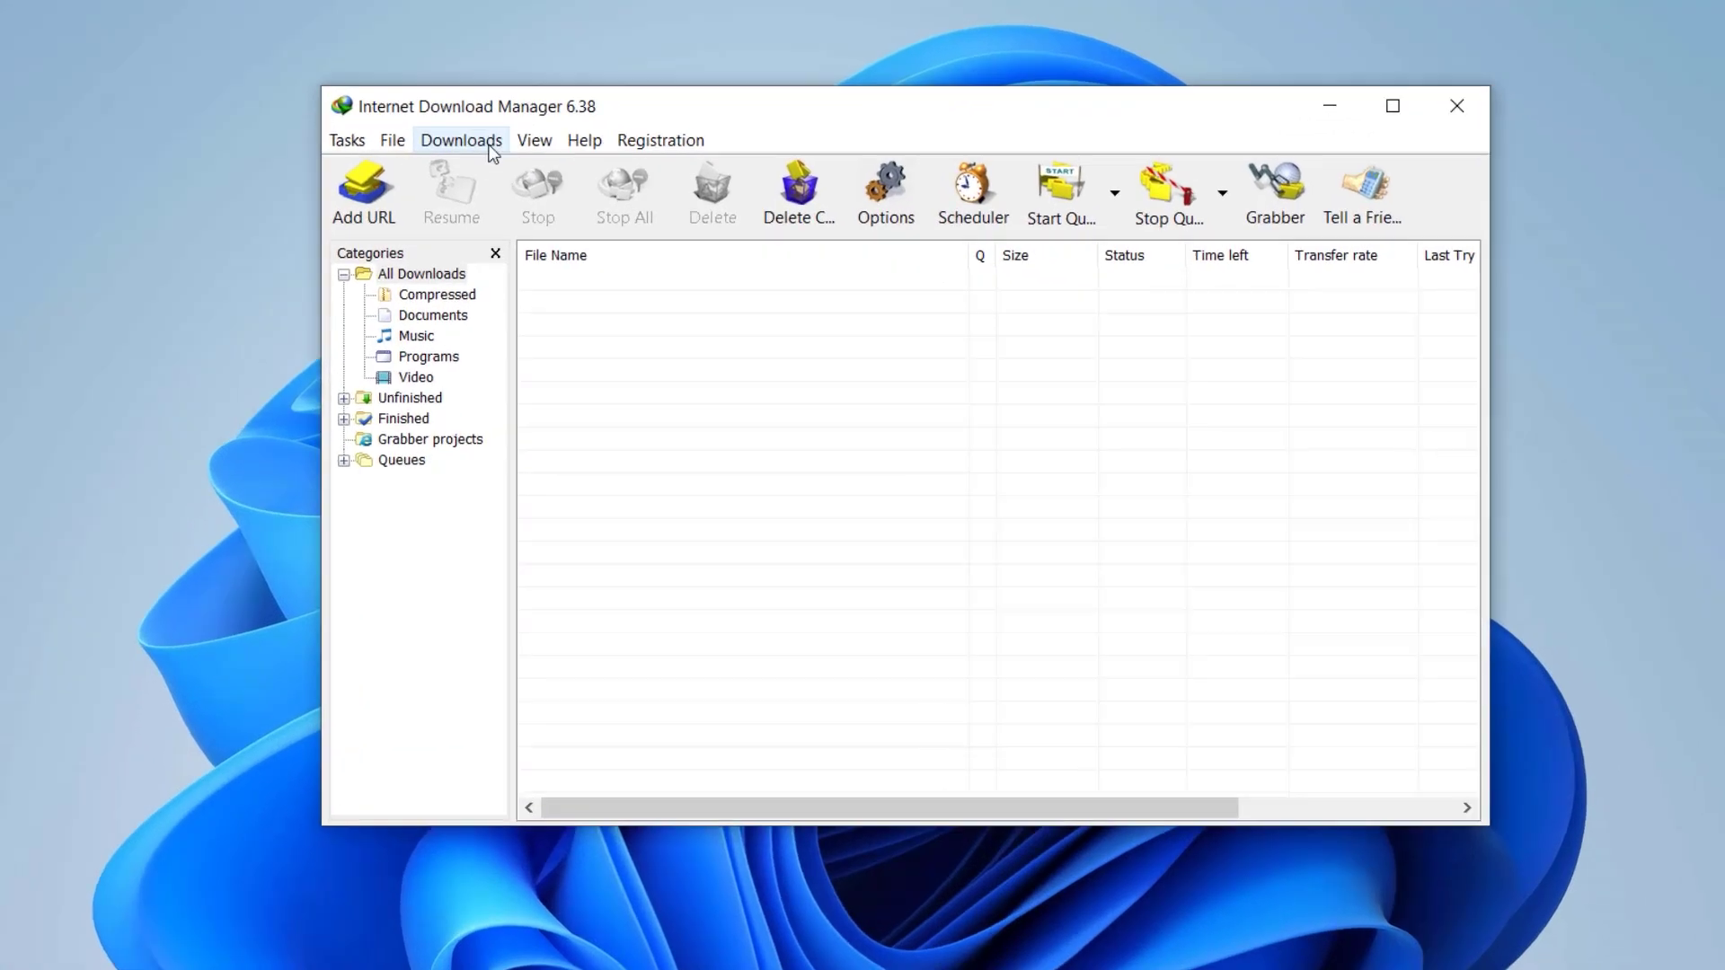
# In IDM Options' Connection tab, choose High speed and 32 default max connections, accepting the warning.
pyautogui.click(553, 187)
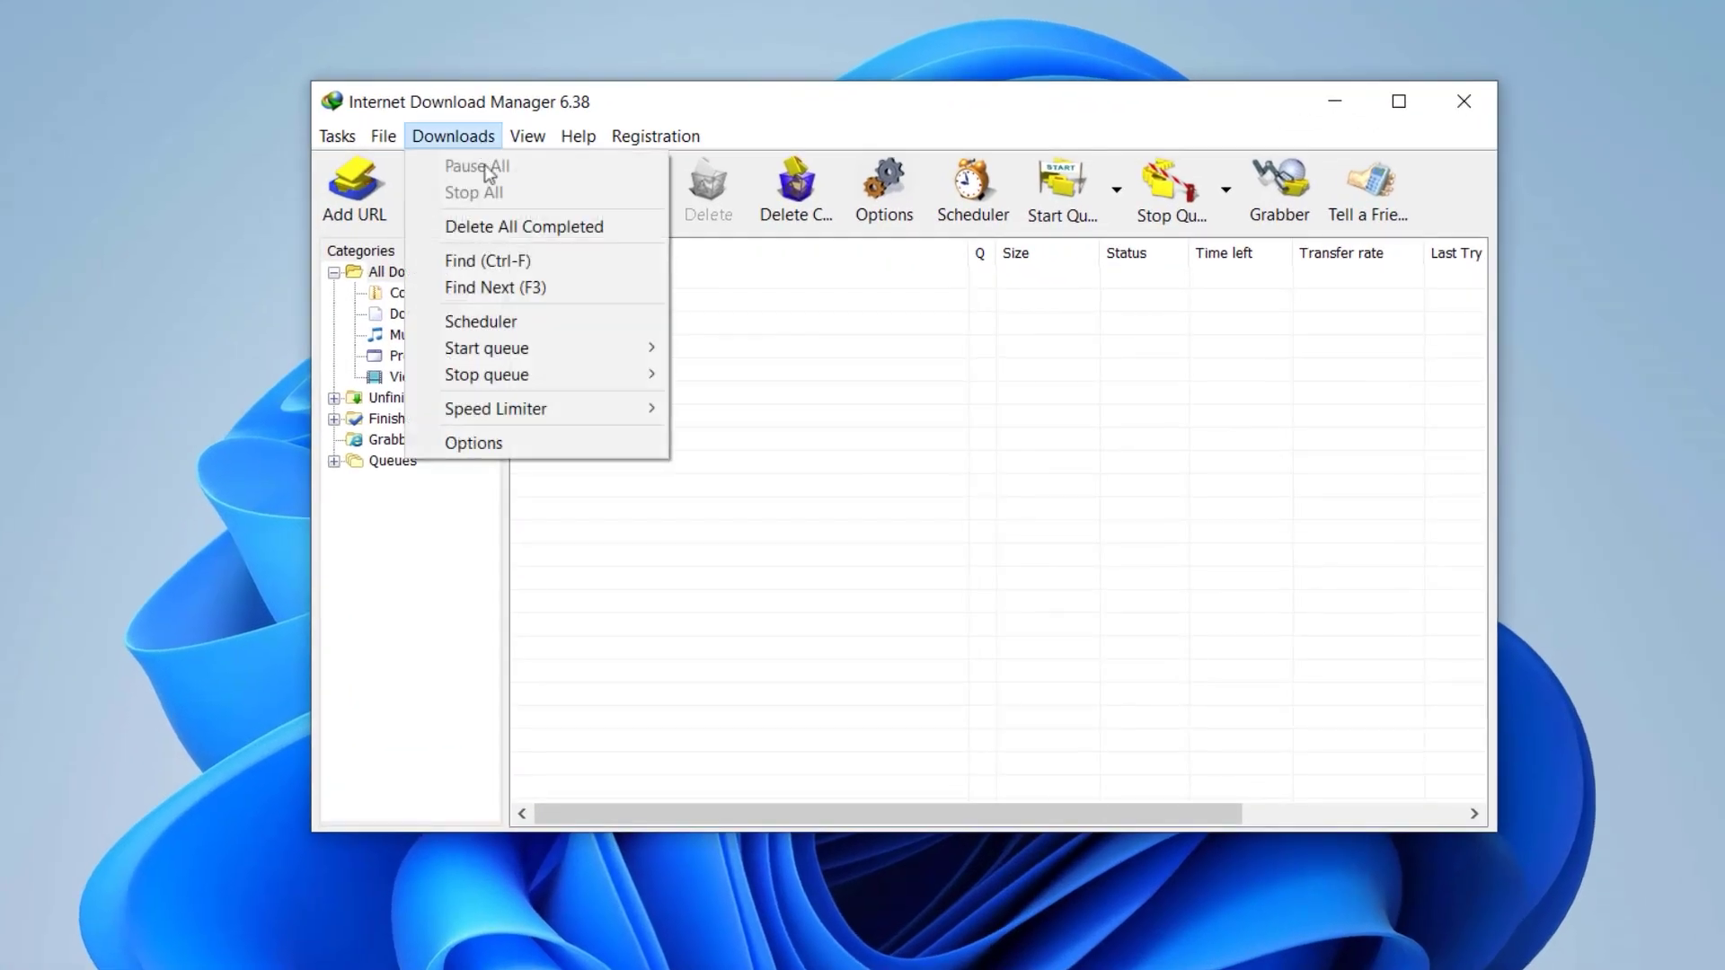
pyautogui.click(531, 443)
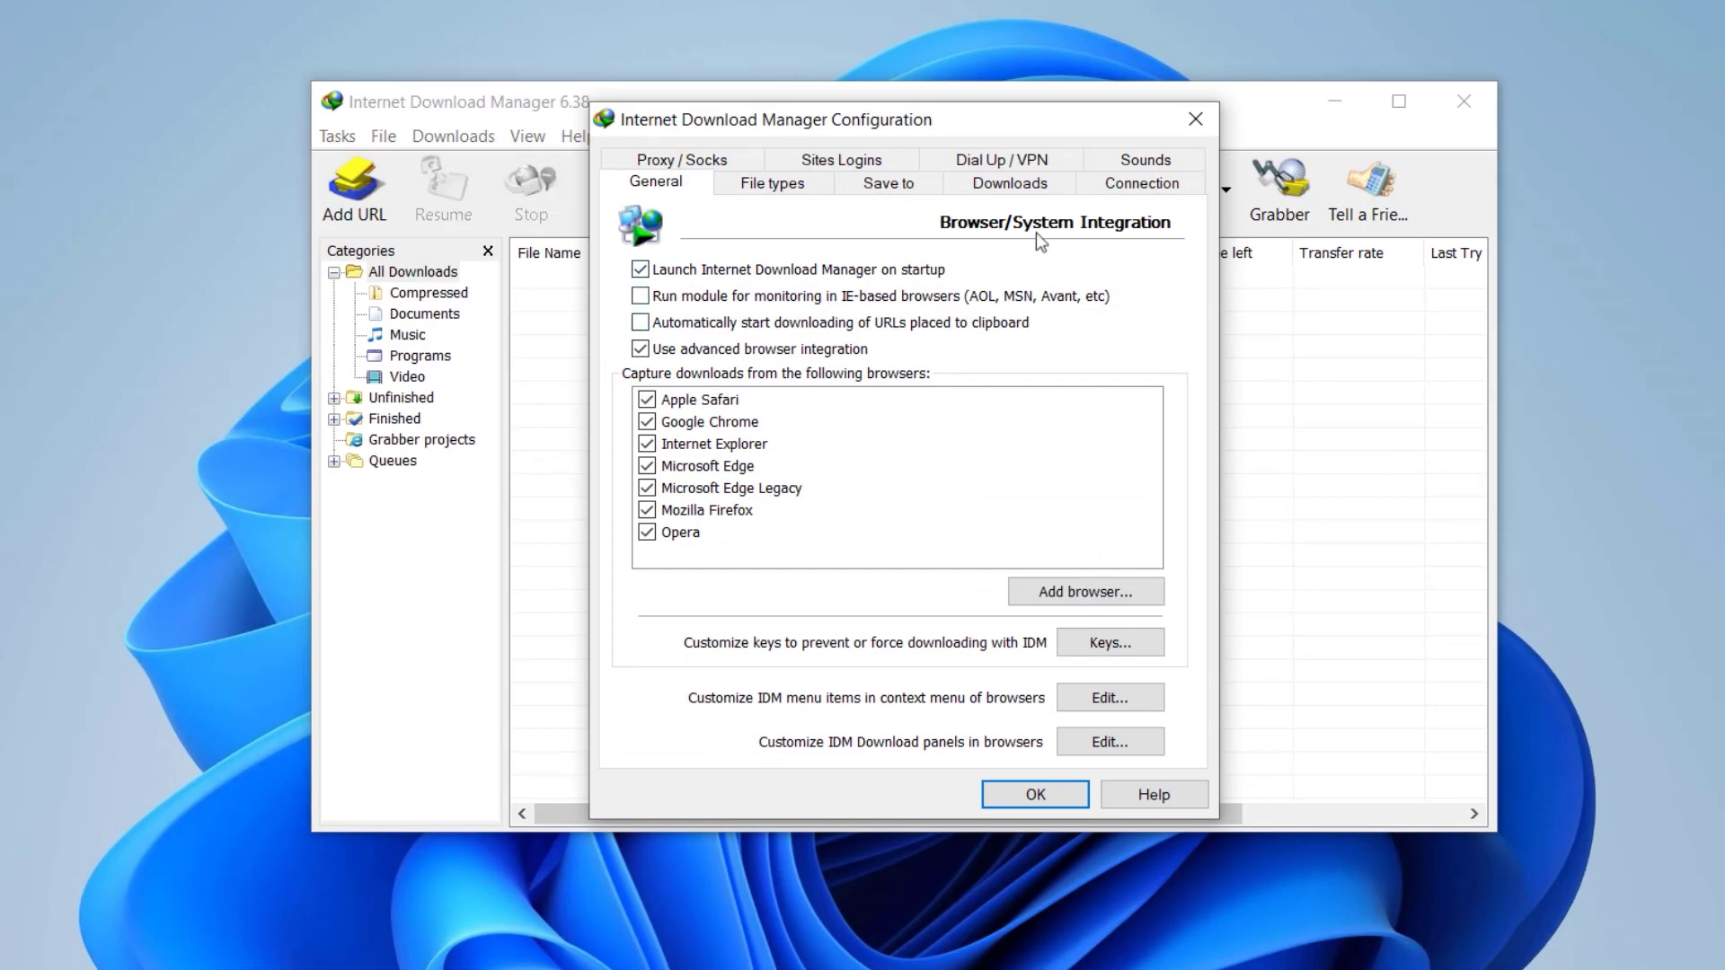
pyautogui.click(1149, 186)
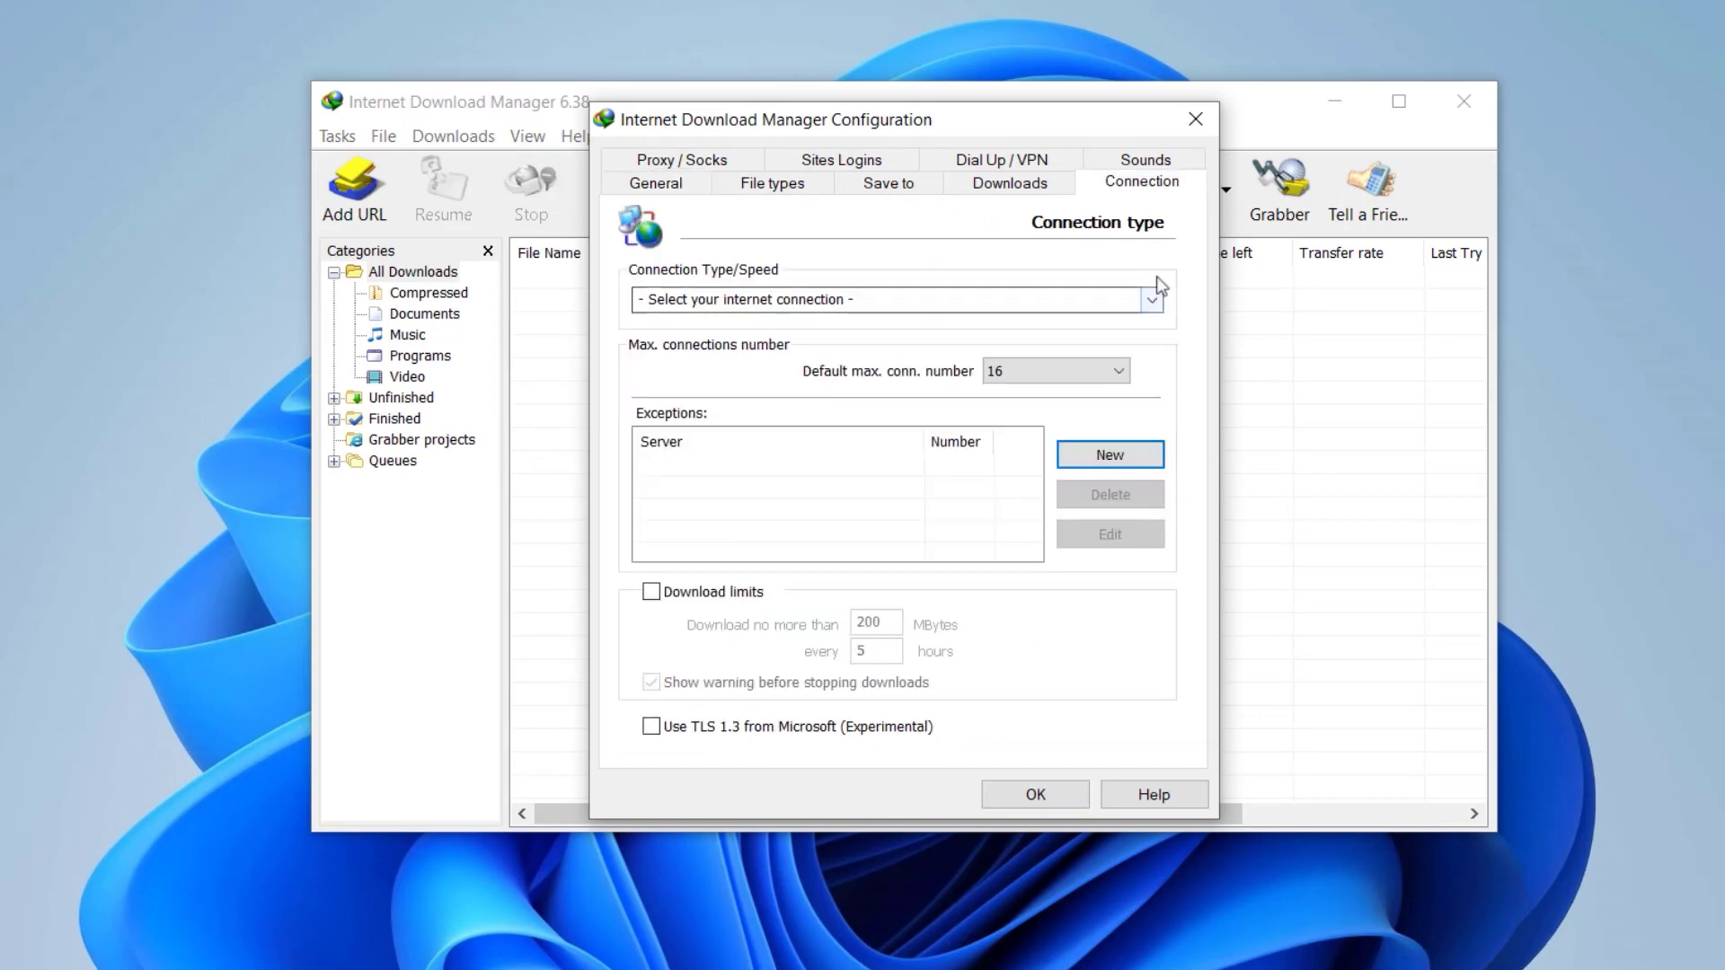
pyautogui.click(1152, 299)
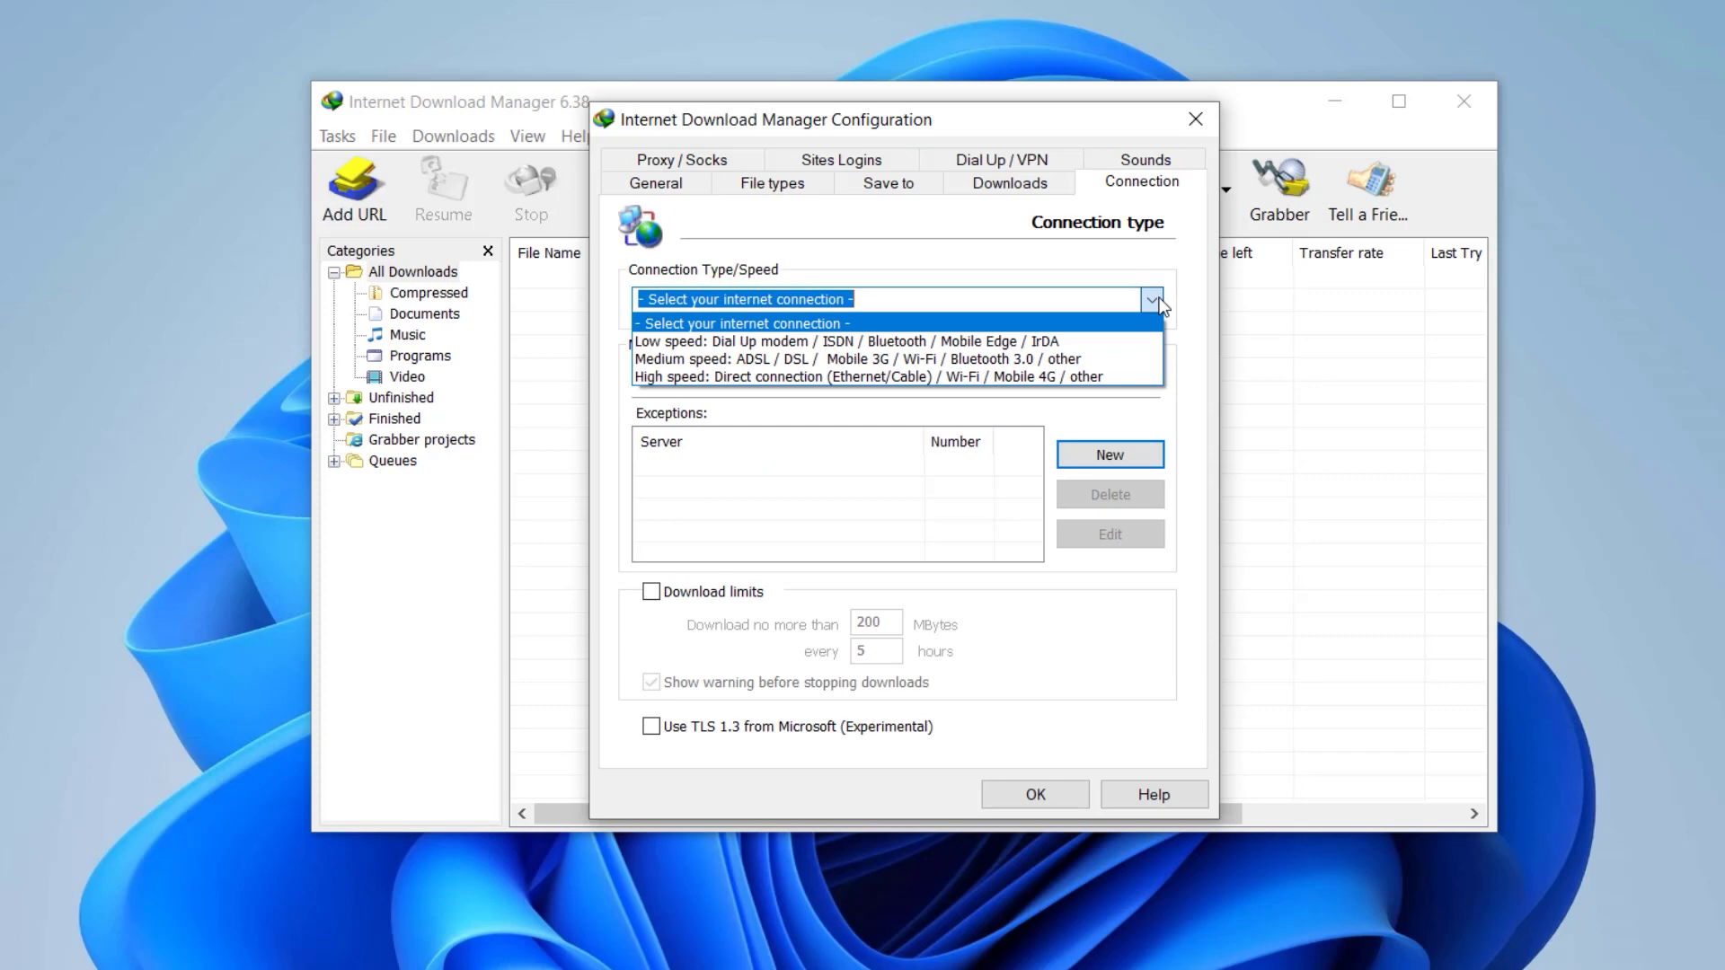
pyautogui.press('Down')
pyautogui.press('Down')
pyautogui.press('Down')
pyautogui.click(1100, 378)
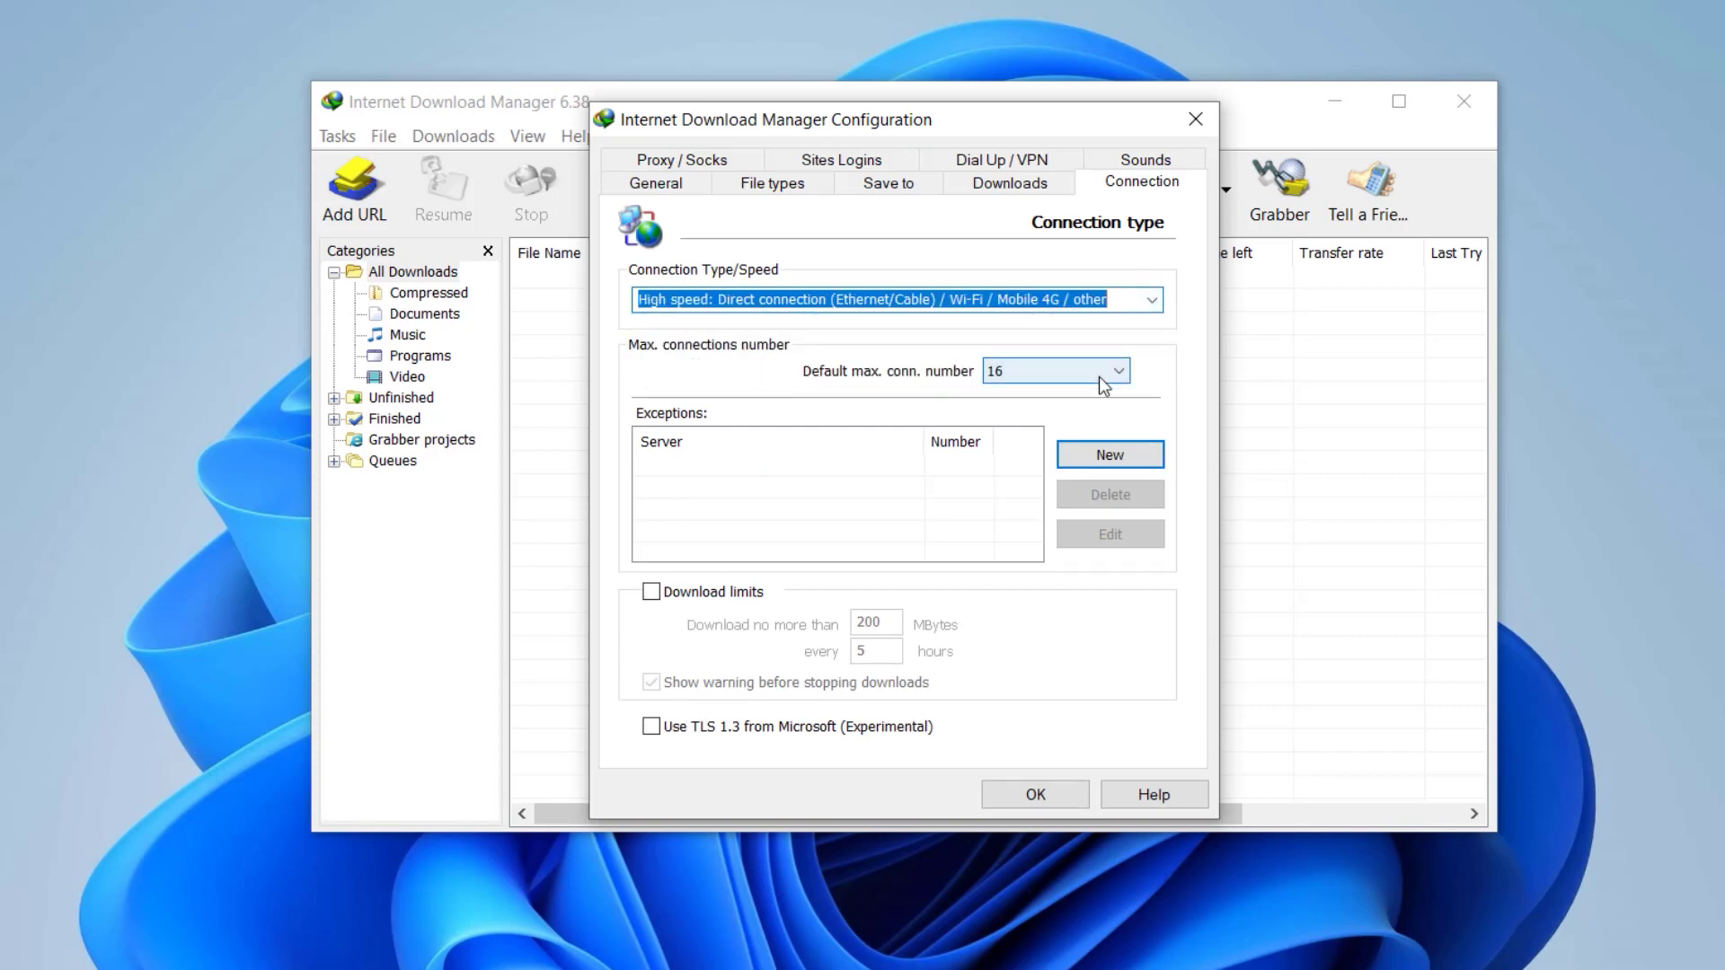
pyautogui.click(1098, 376)
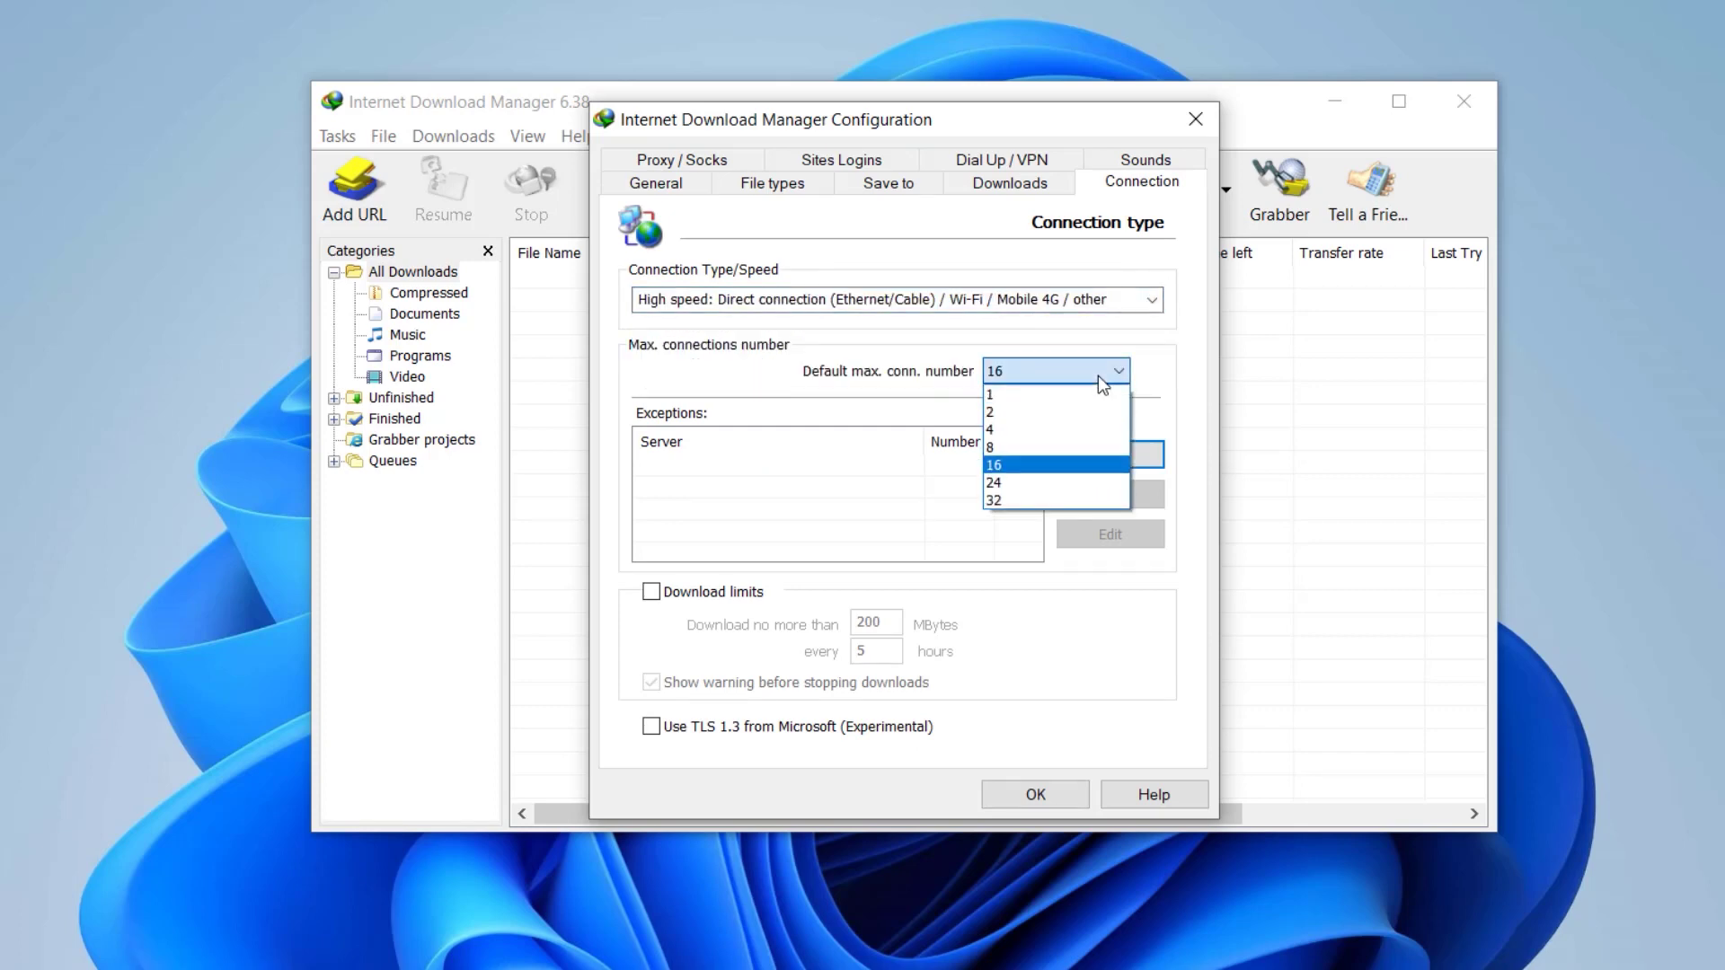
pyautogui.click(1030, 501)
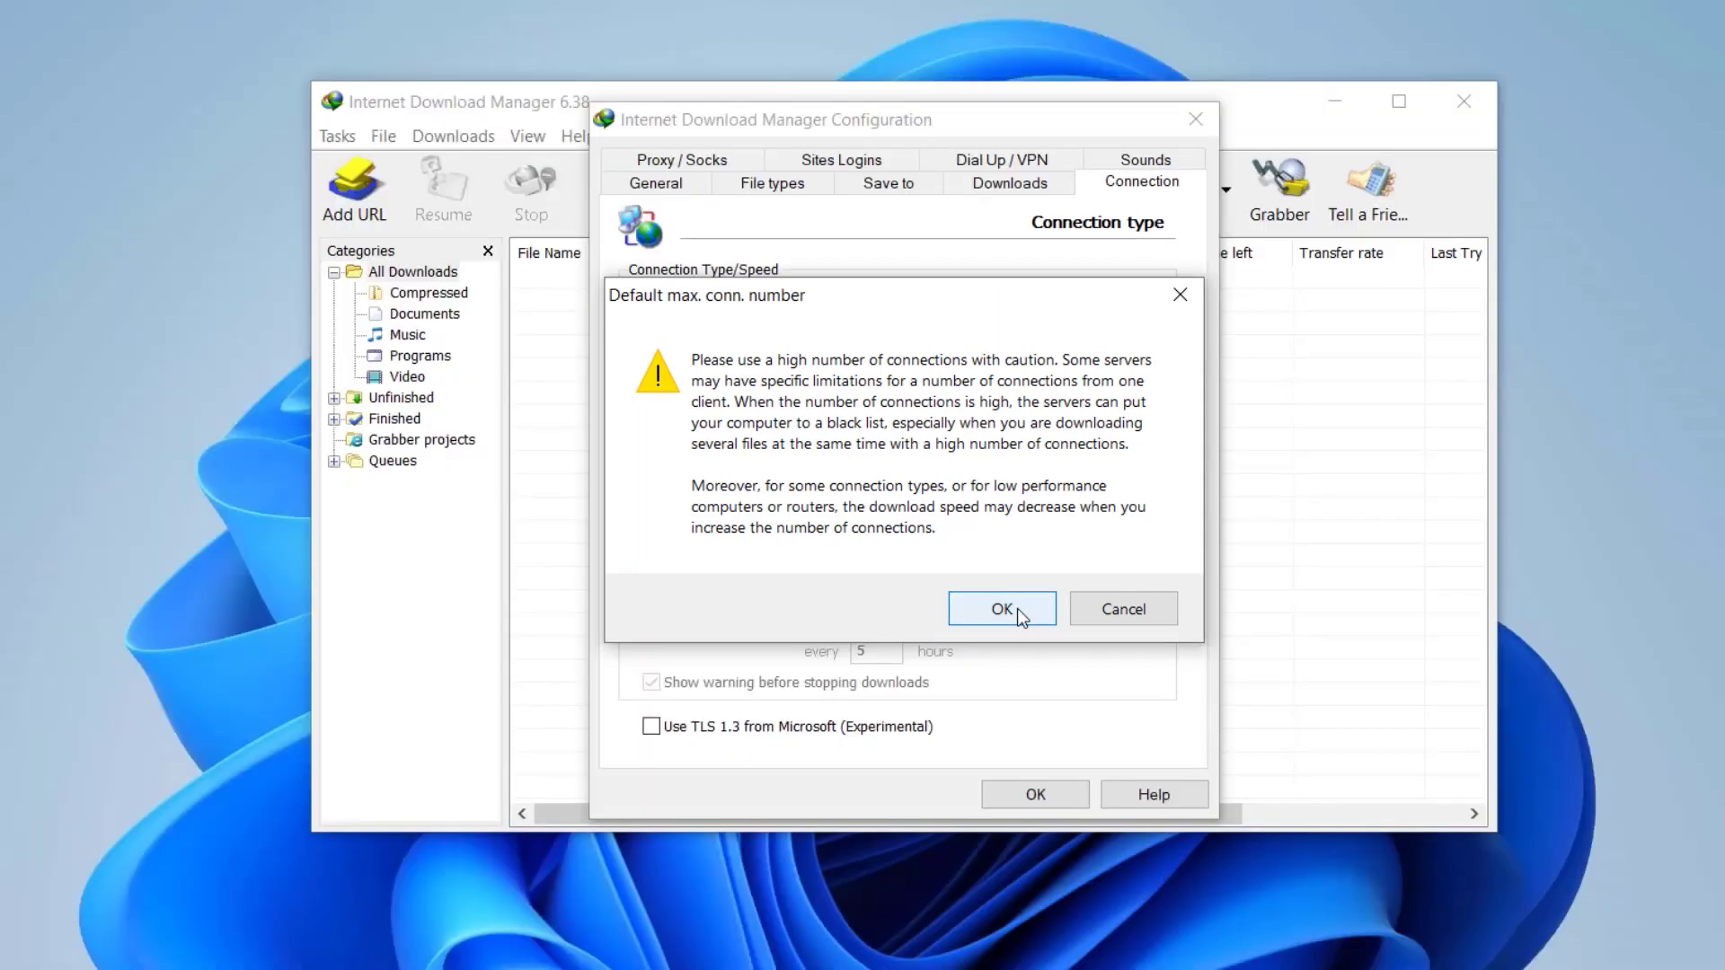
pyautogui.click(1018, 608)
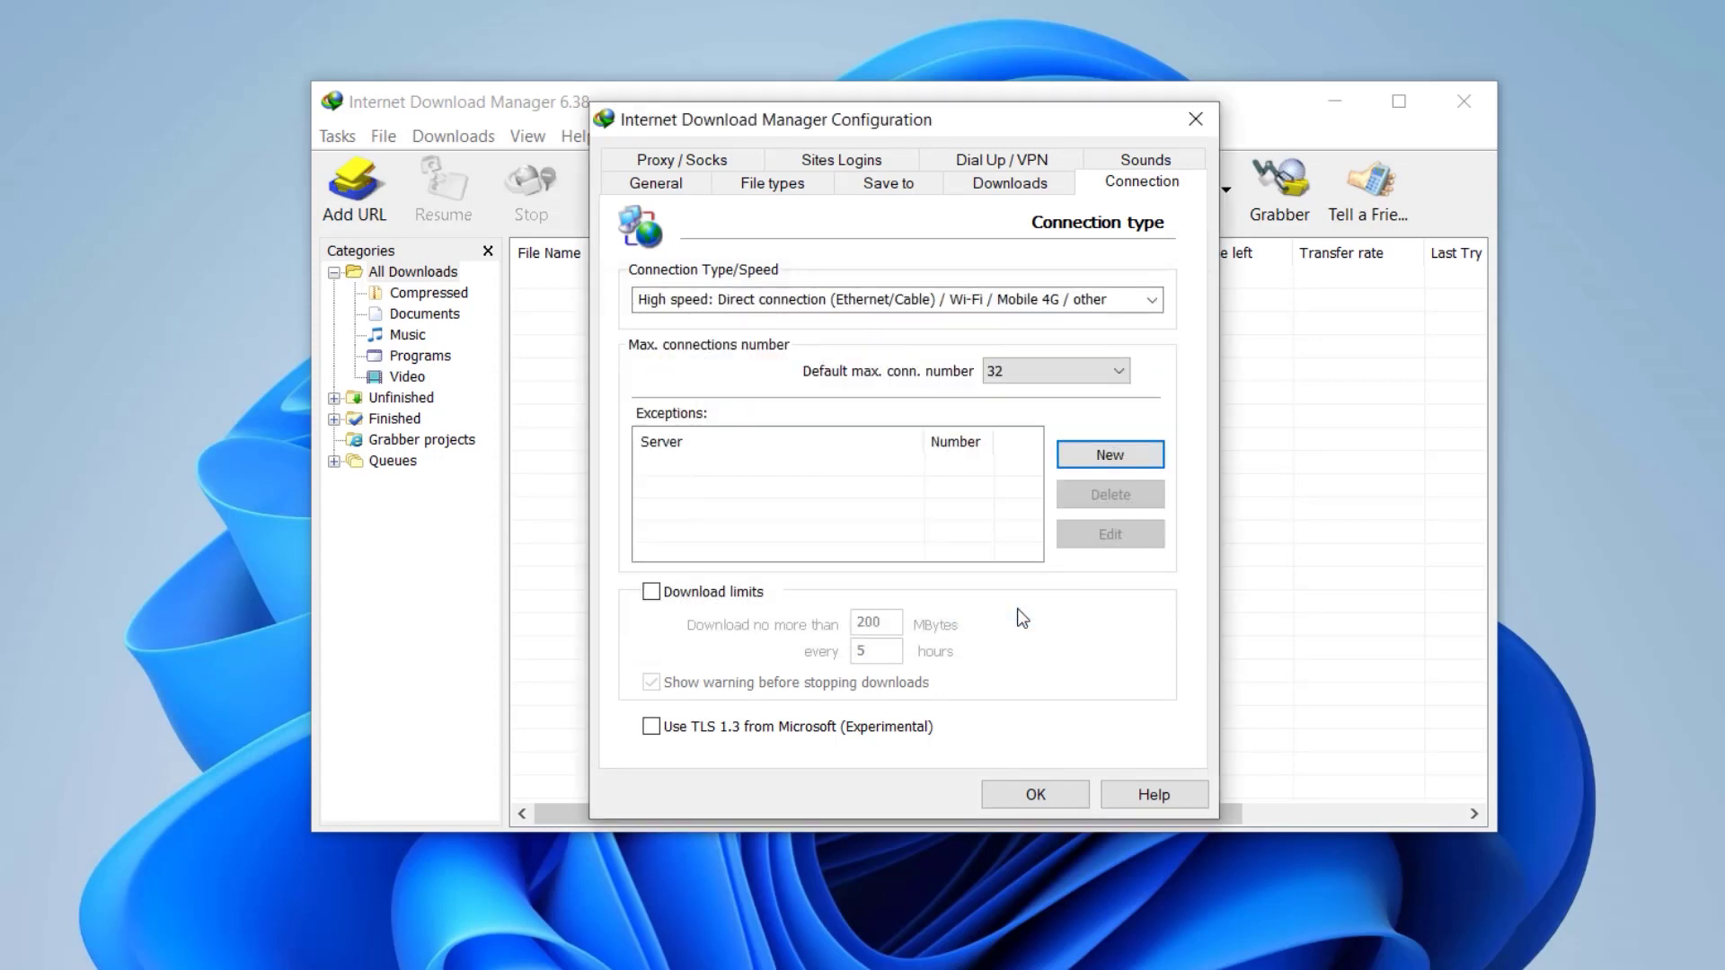
# Save the configuration and exit IDM from its tray icon.
pyautogui.click(1058, 792)
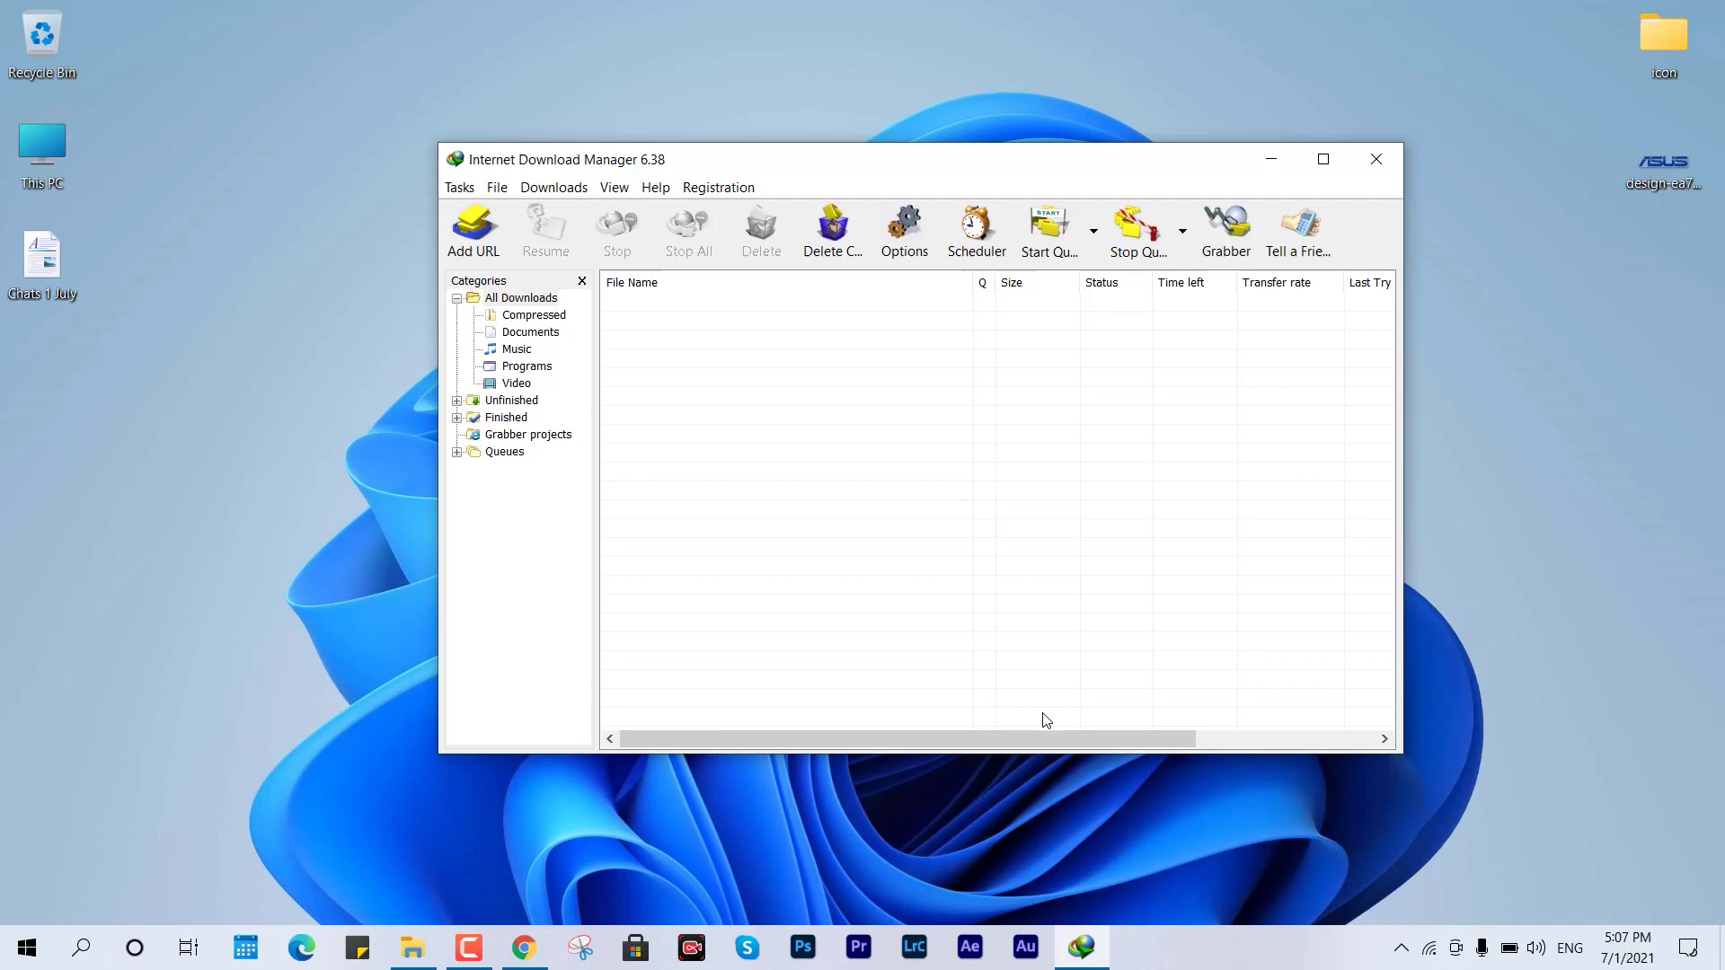
pyautogui.click(1401, 949)
pyautogui.rightClick(1379, 902)
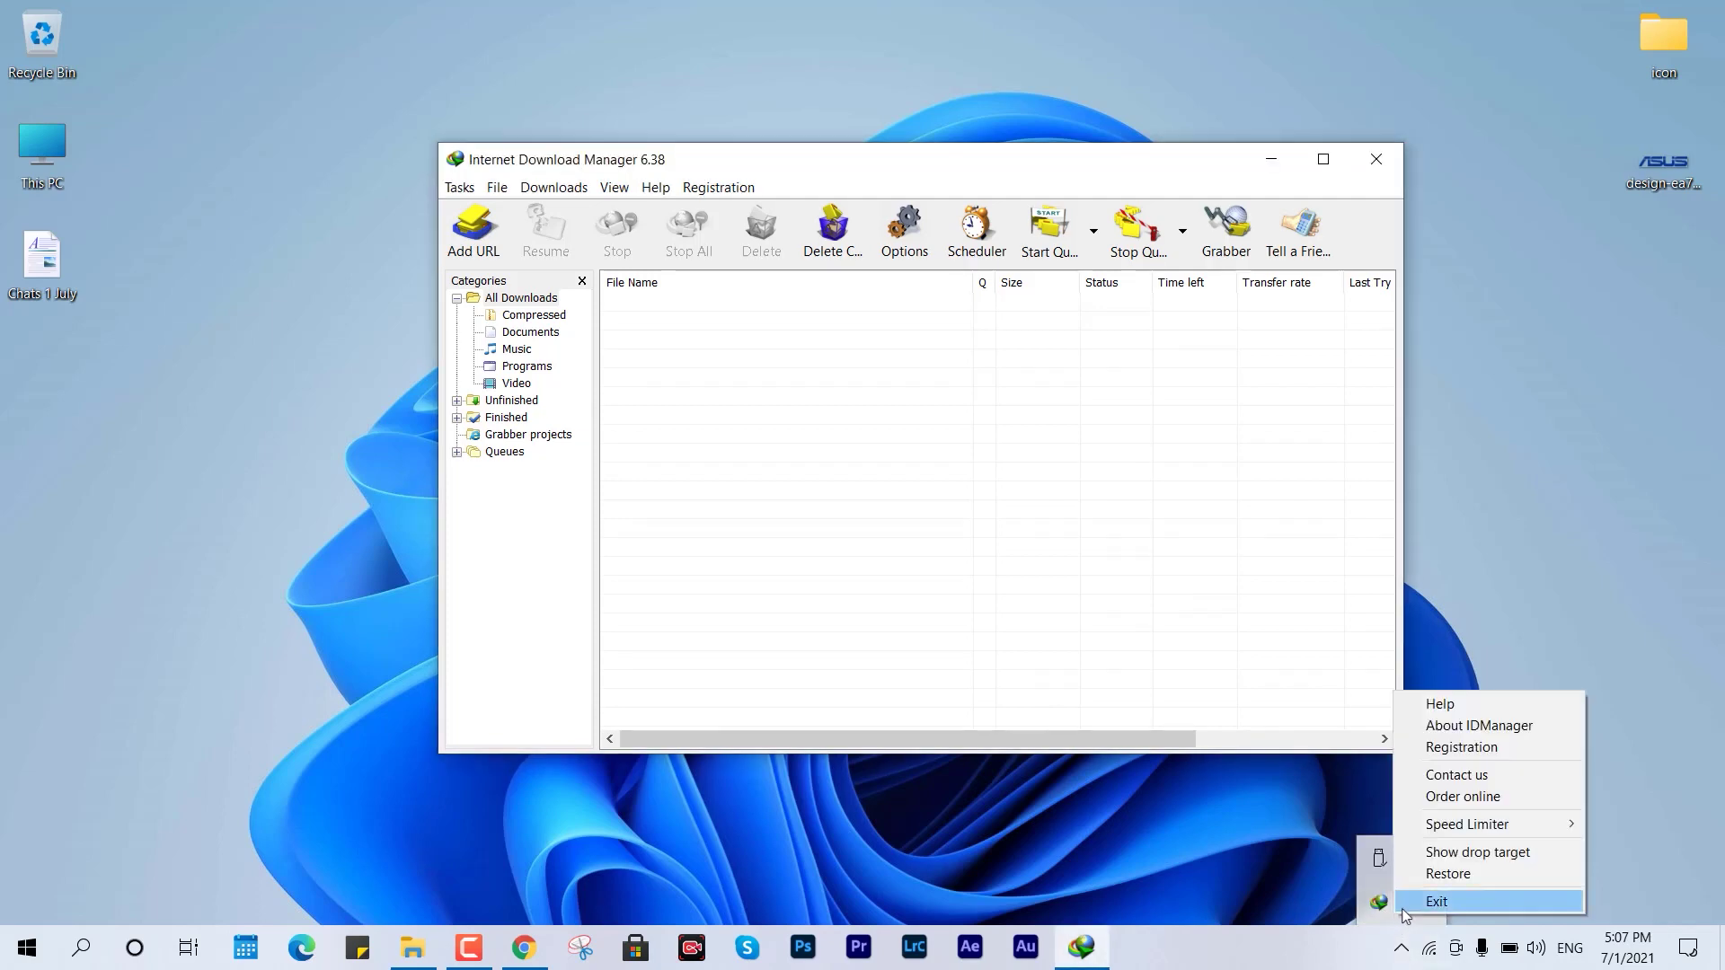
pyautogui.click(1436, 902)
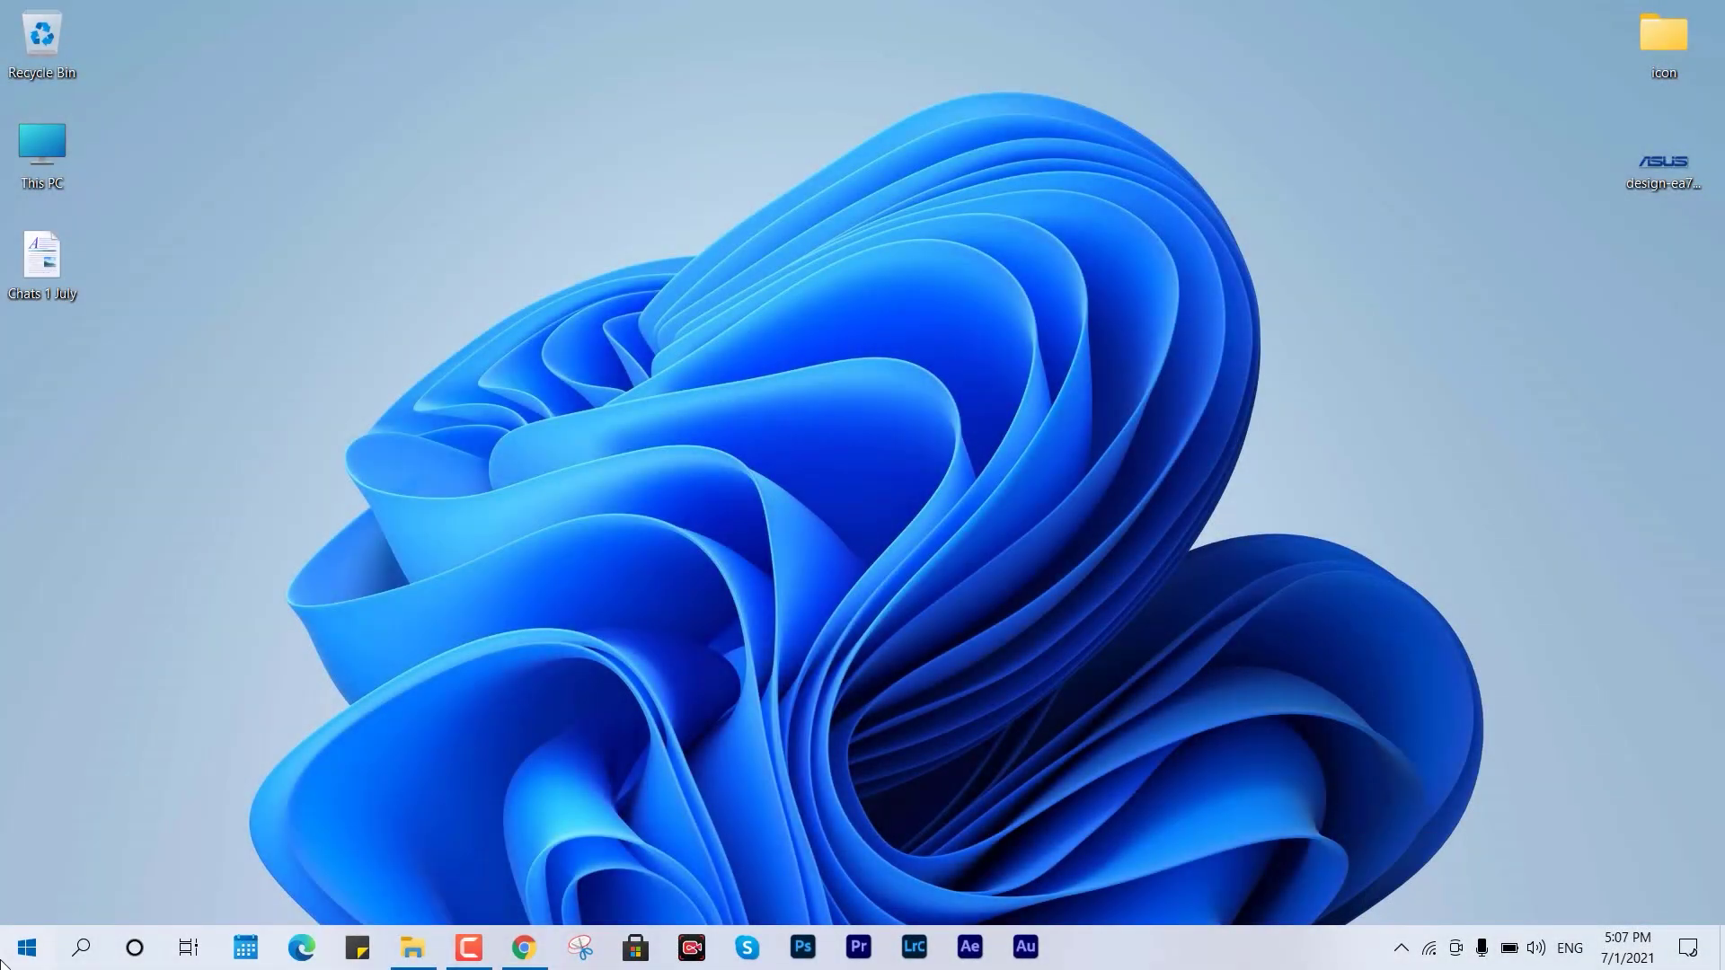
# Relaunch IDM from Start search and decline the registration prompt.
pyautogui.click(2, 959)
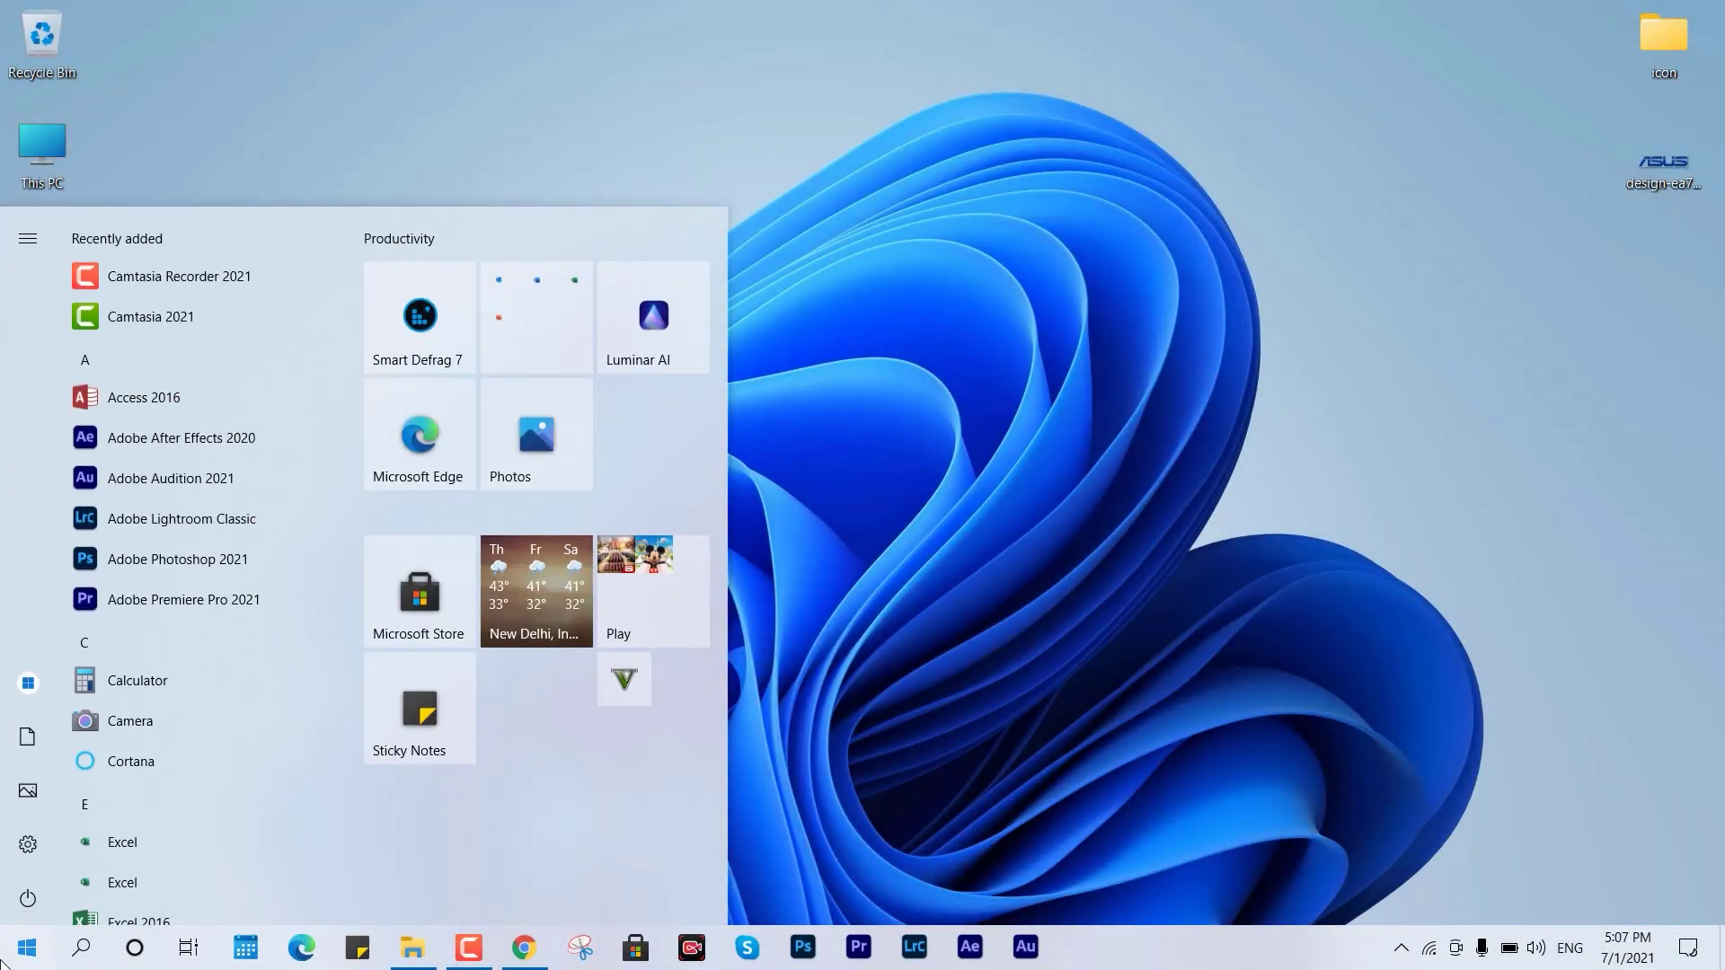
pyautogui.write('idm')
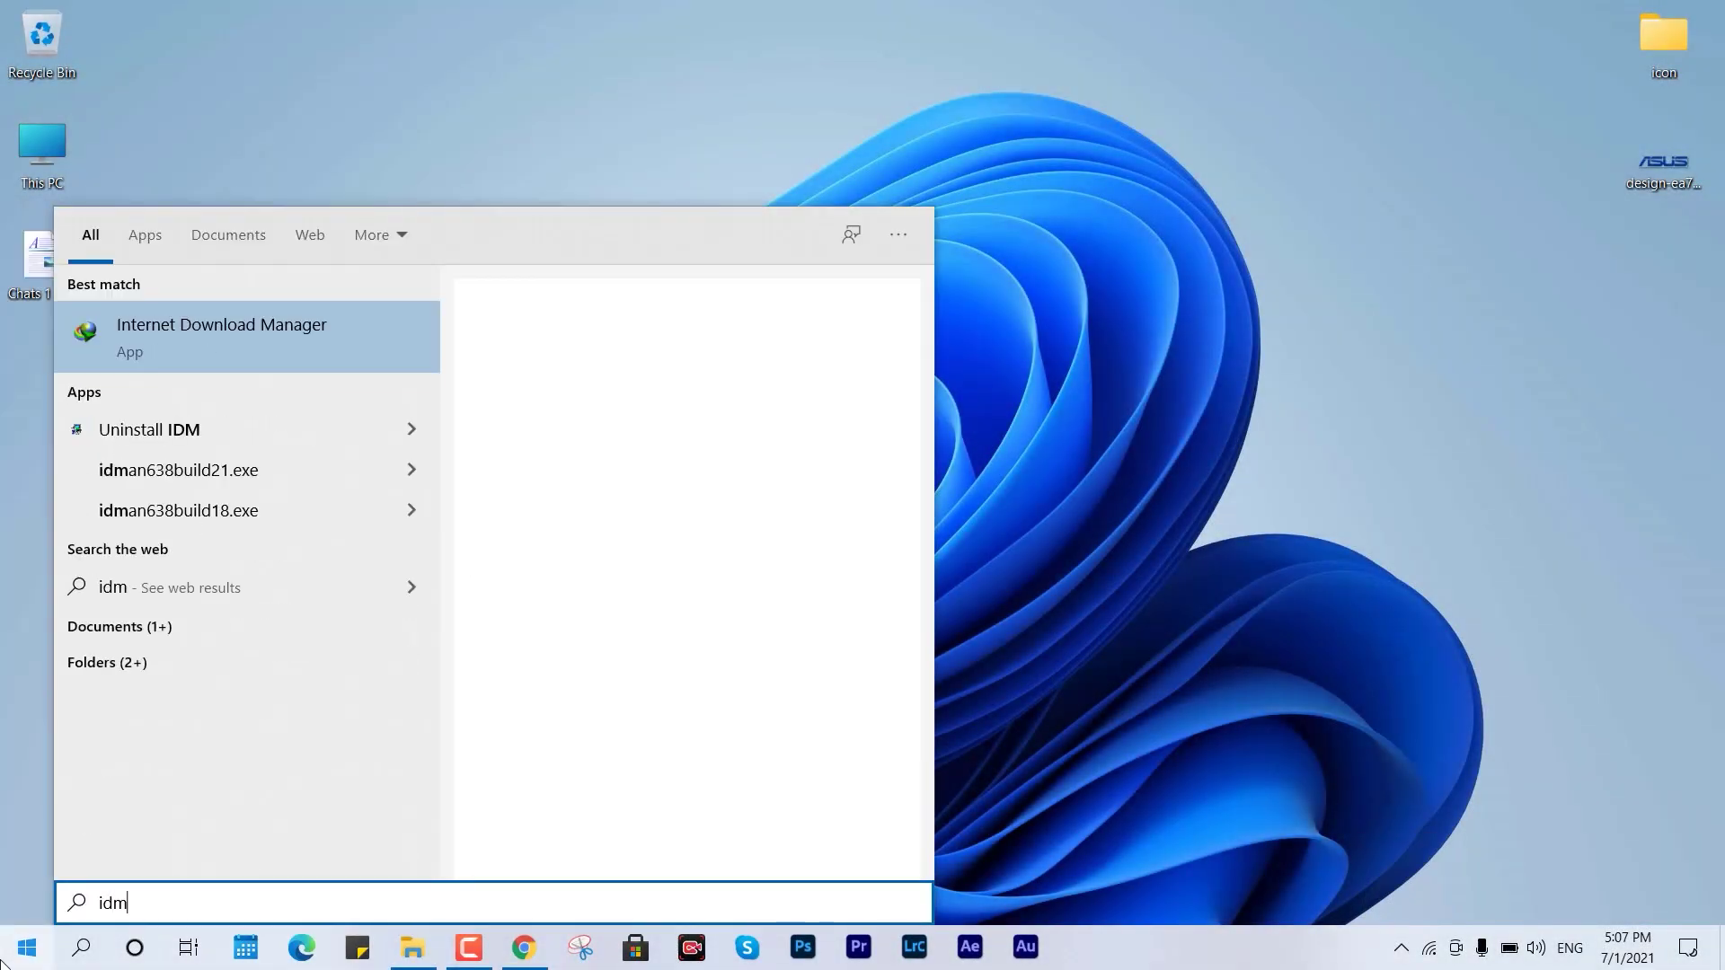
pyautogui.press('Return')
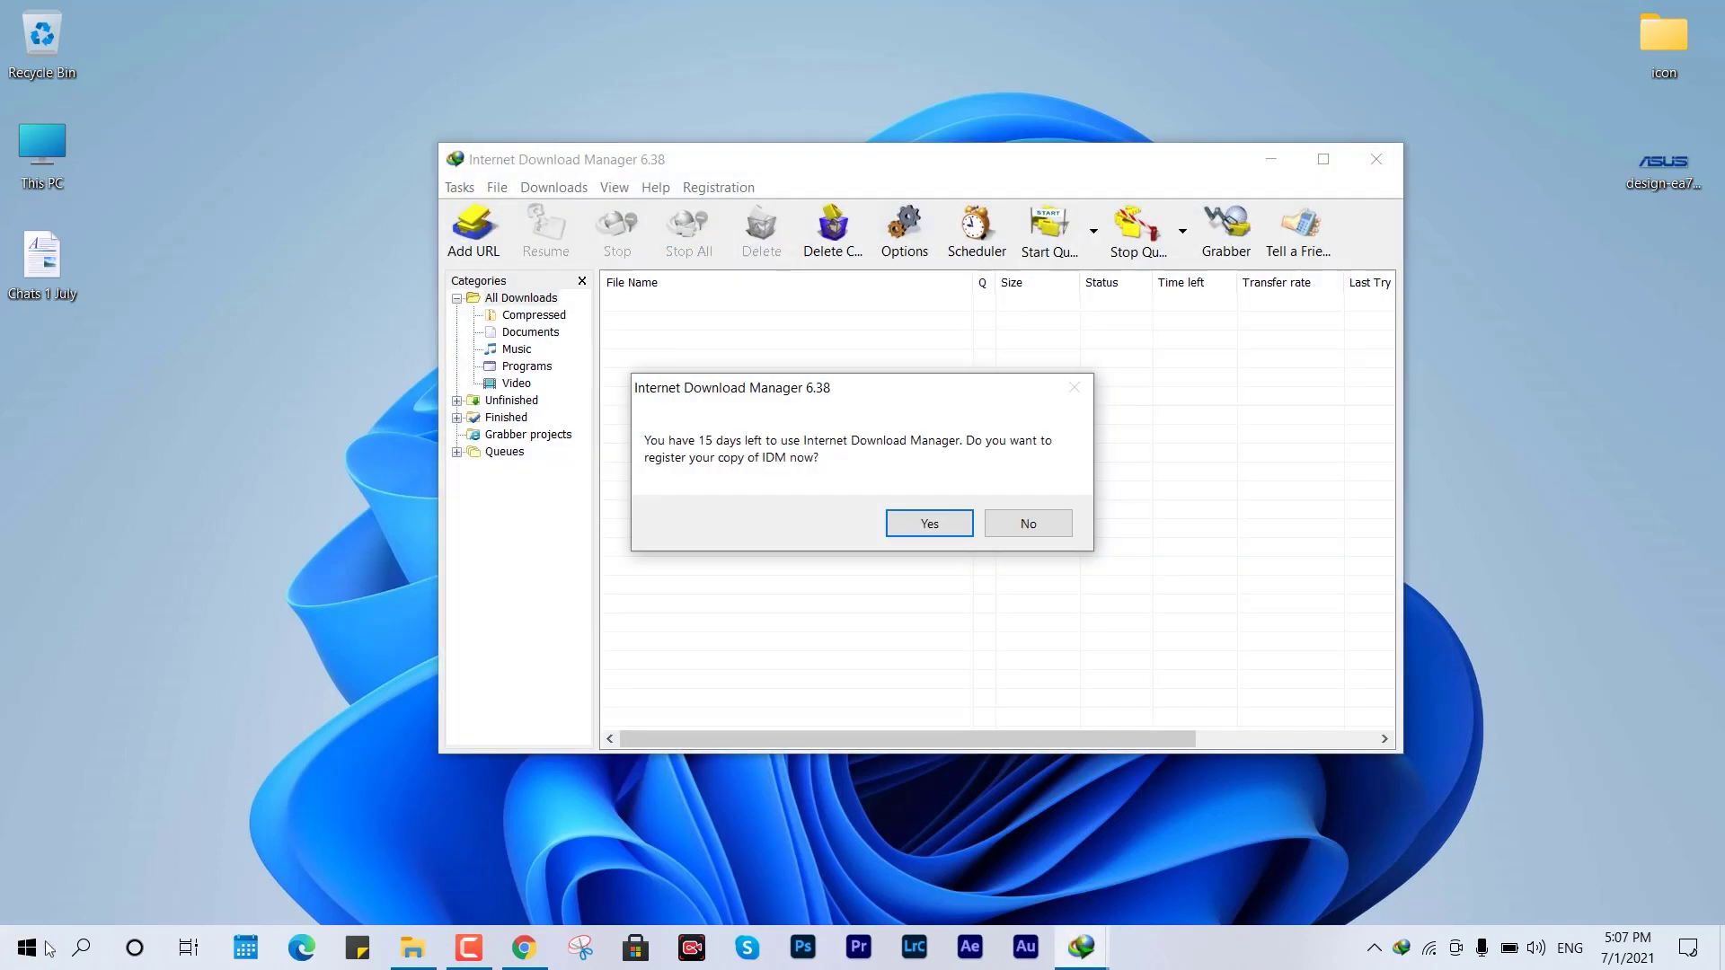
pyautogui.click(1024, 532)
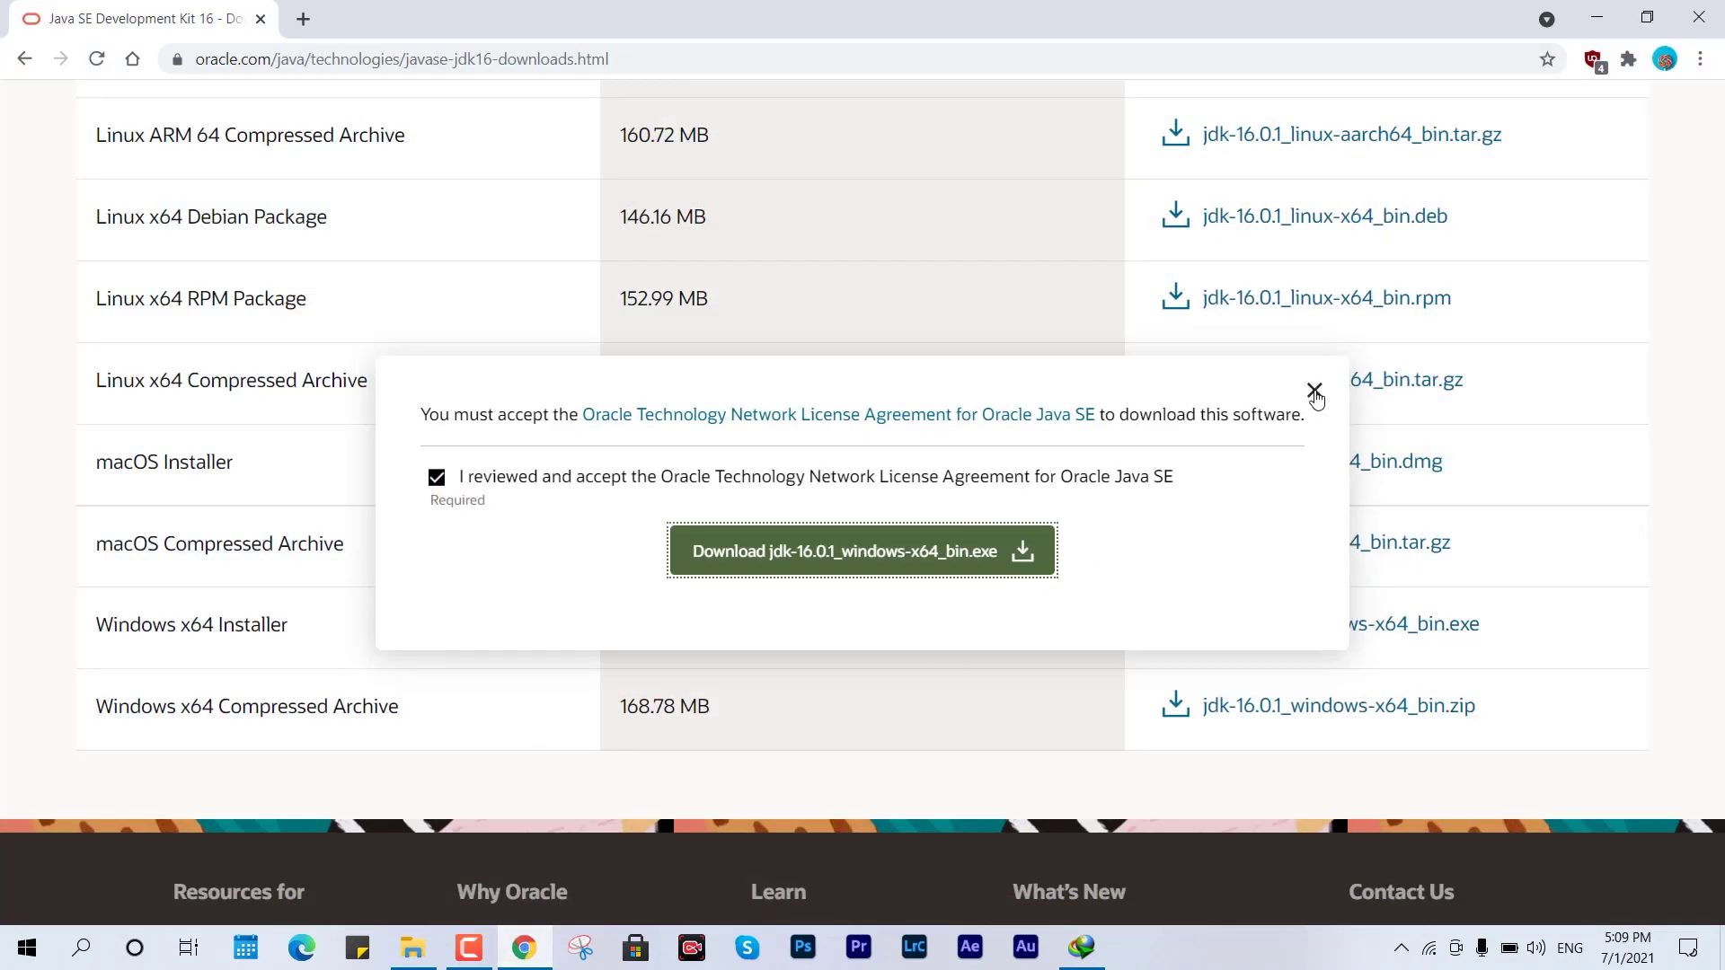
# Copy the jdk-16.0.1_windows-x64_bin.exe download link from Chrome, cancel Chrome's download, and return to IDM.
pyautogui.click(1315, 392)
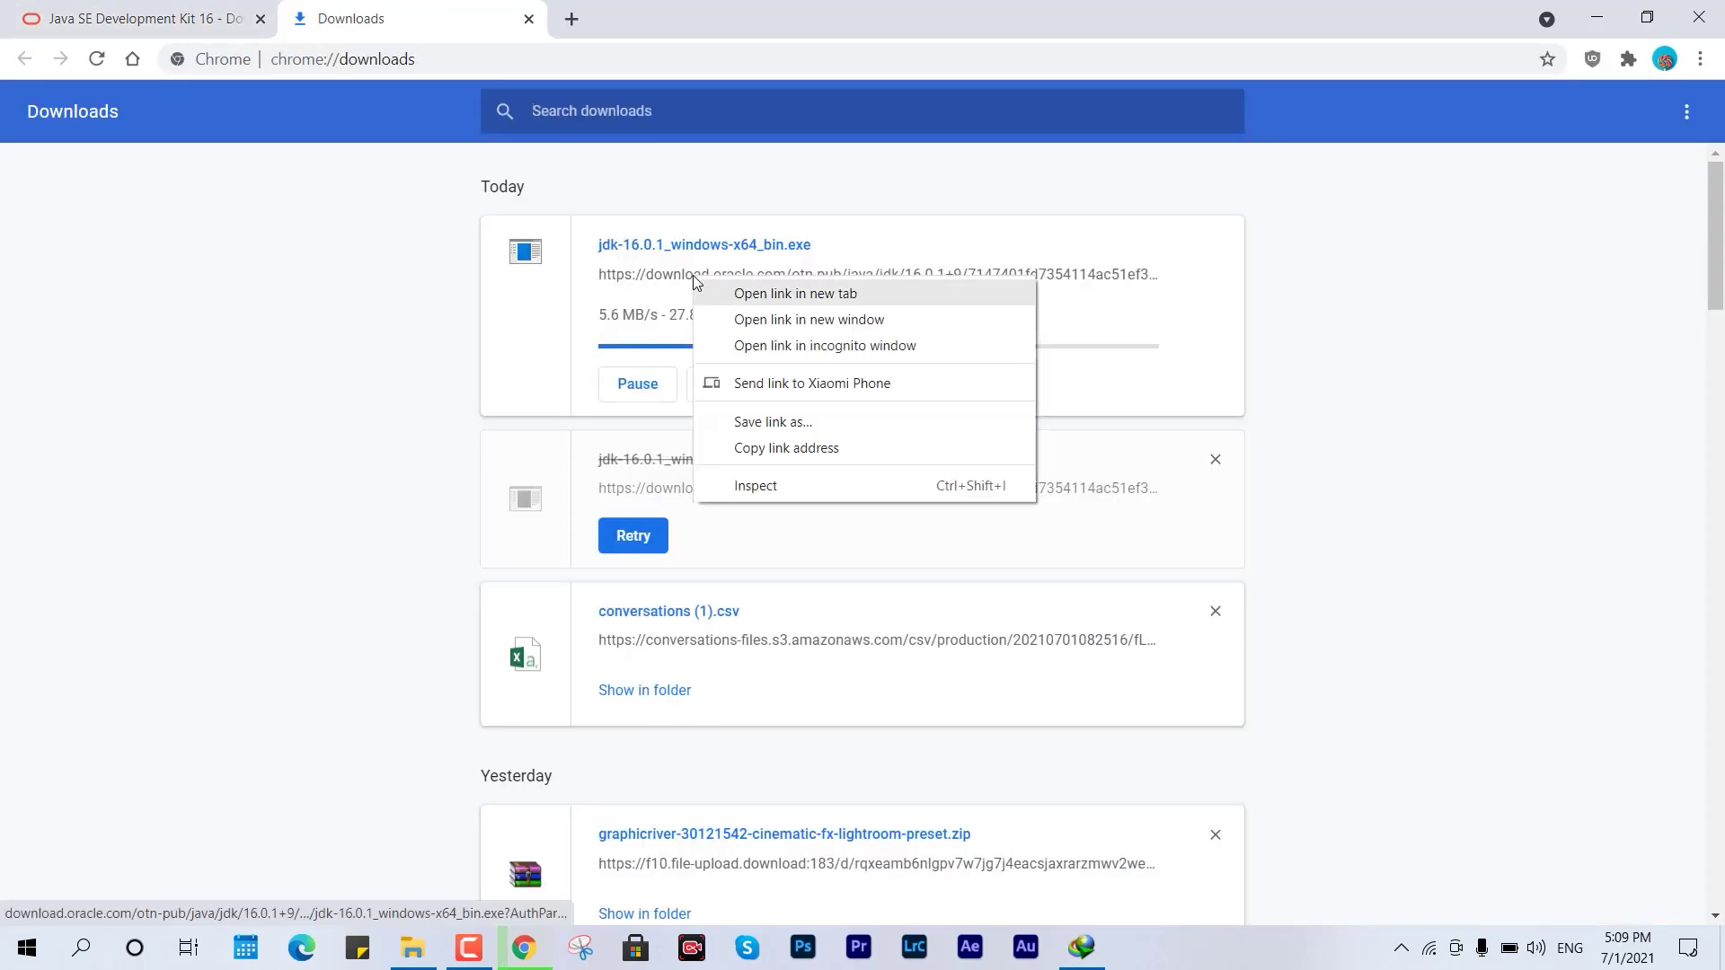
pyautogui.click(753, 447)
pyautogui.click(726, 385)
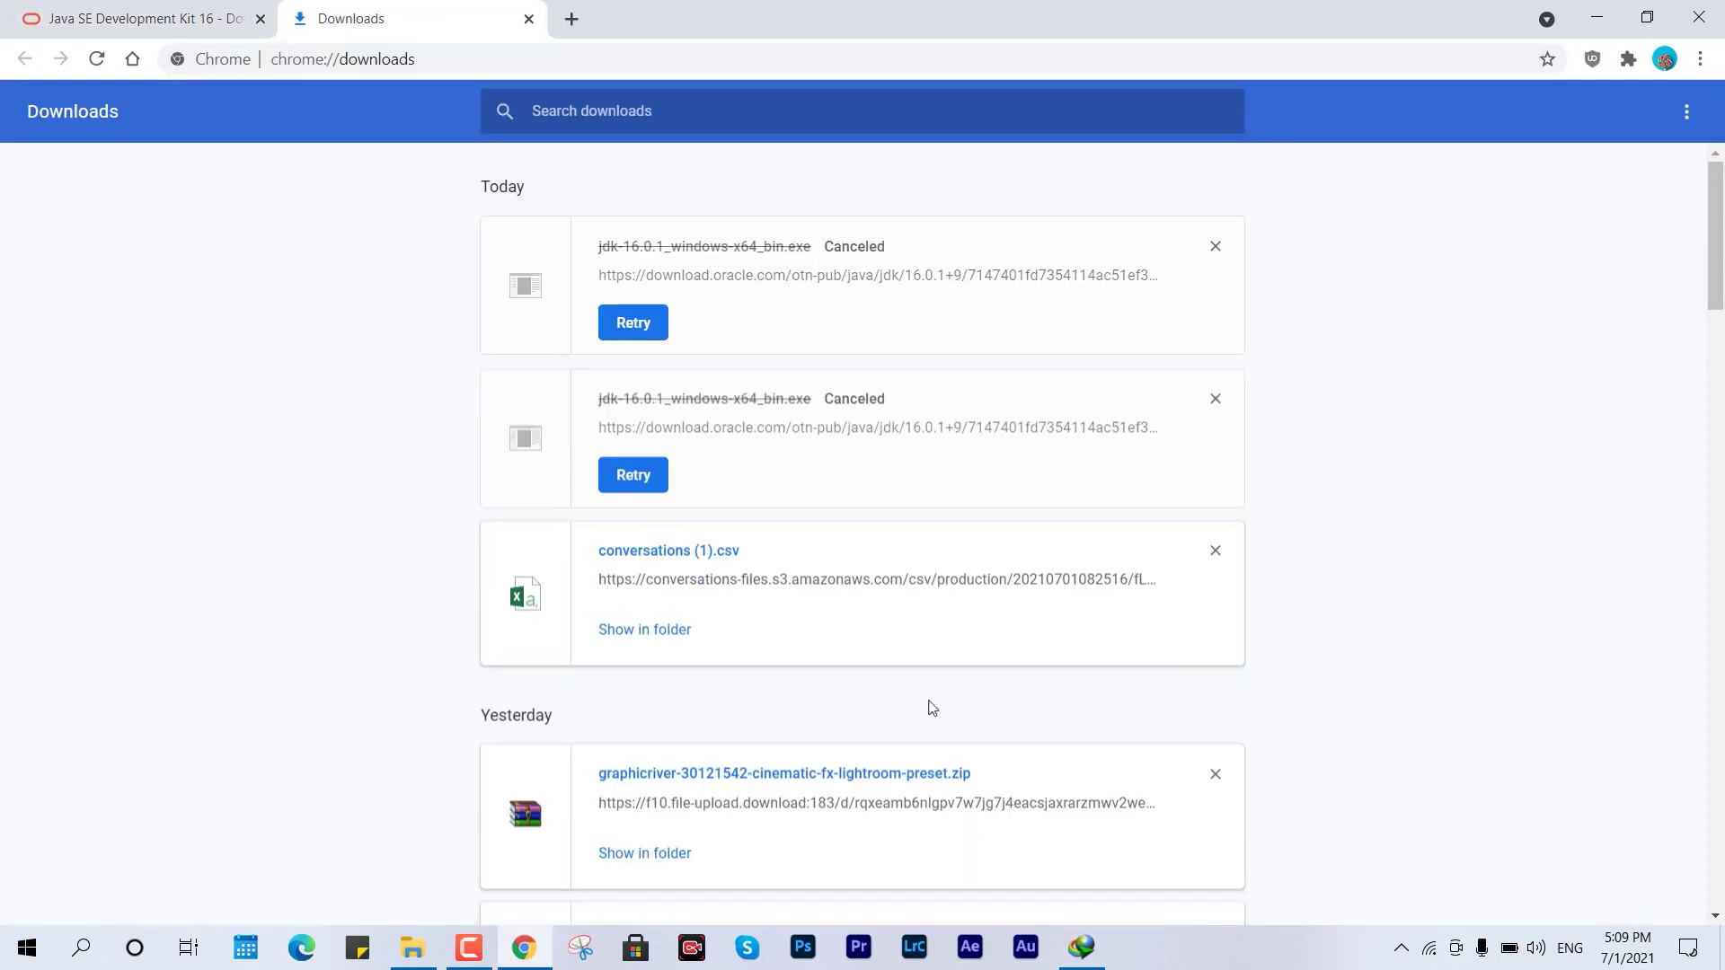
pyautogui.click(1082, 947)
# Add the copied link in IDM and re-download jdk-16.0.1_windows-x64_bin.exe (150.55 MB) to completion.
pyautogui.click(476, 217)
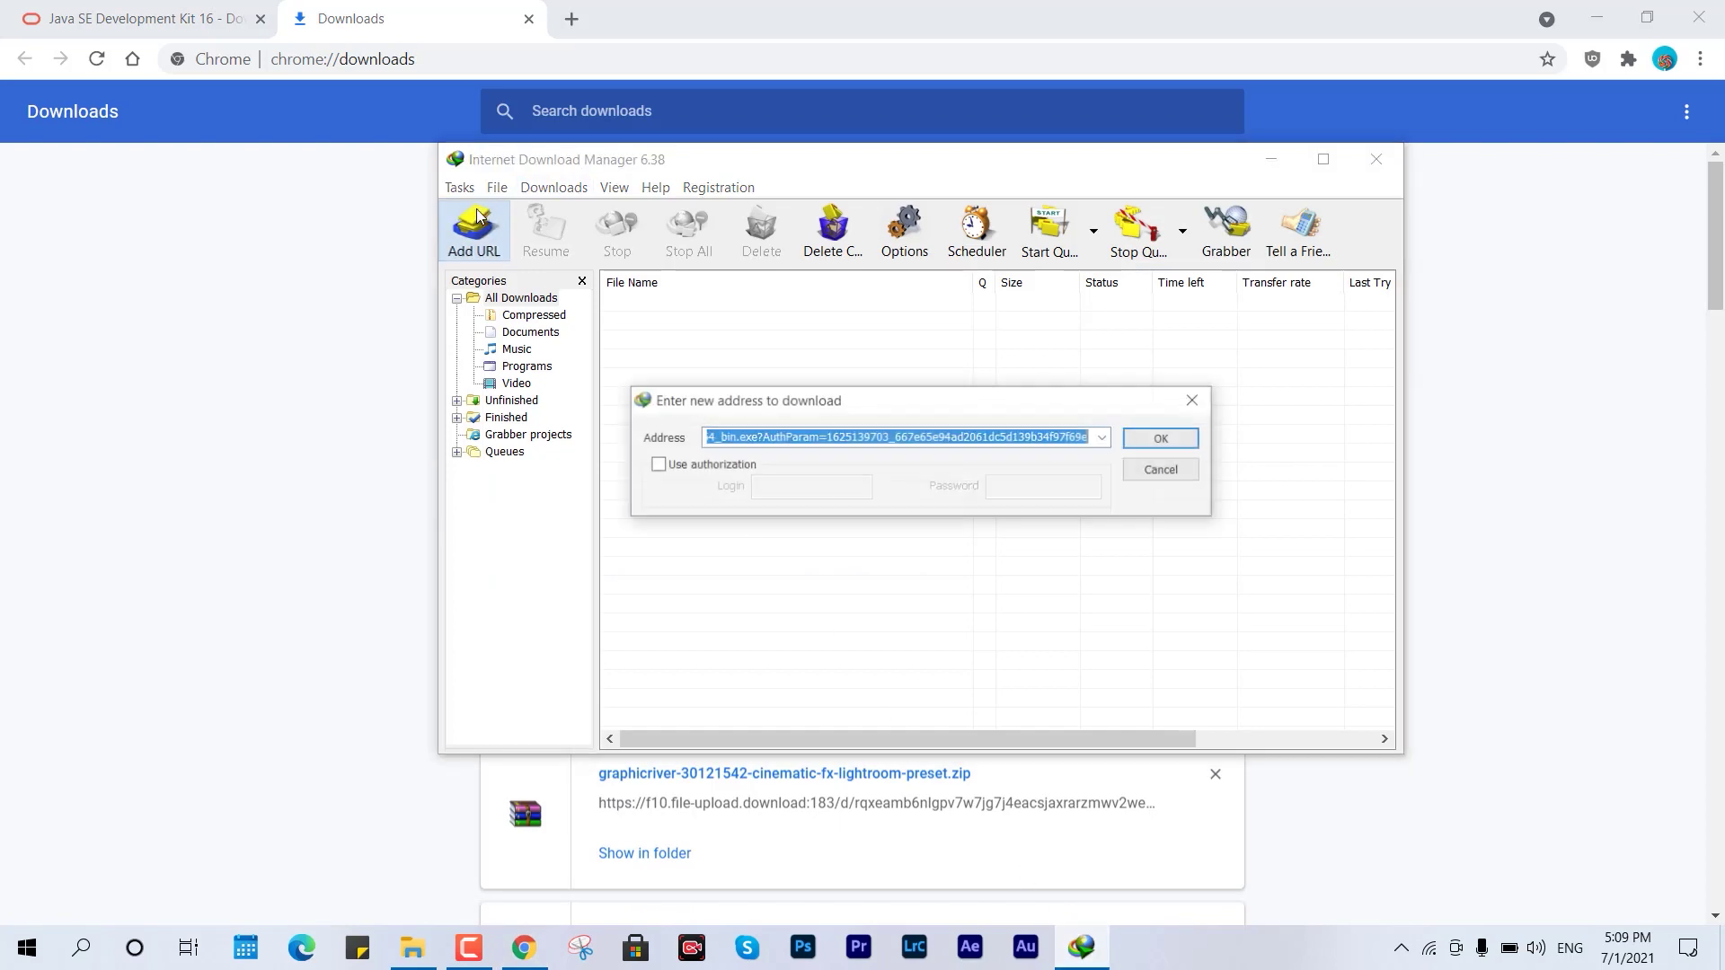
pyautogui.click(1165, 442)
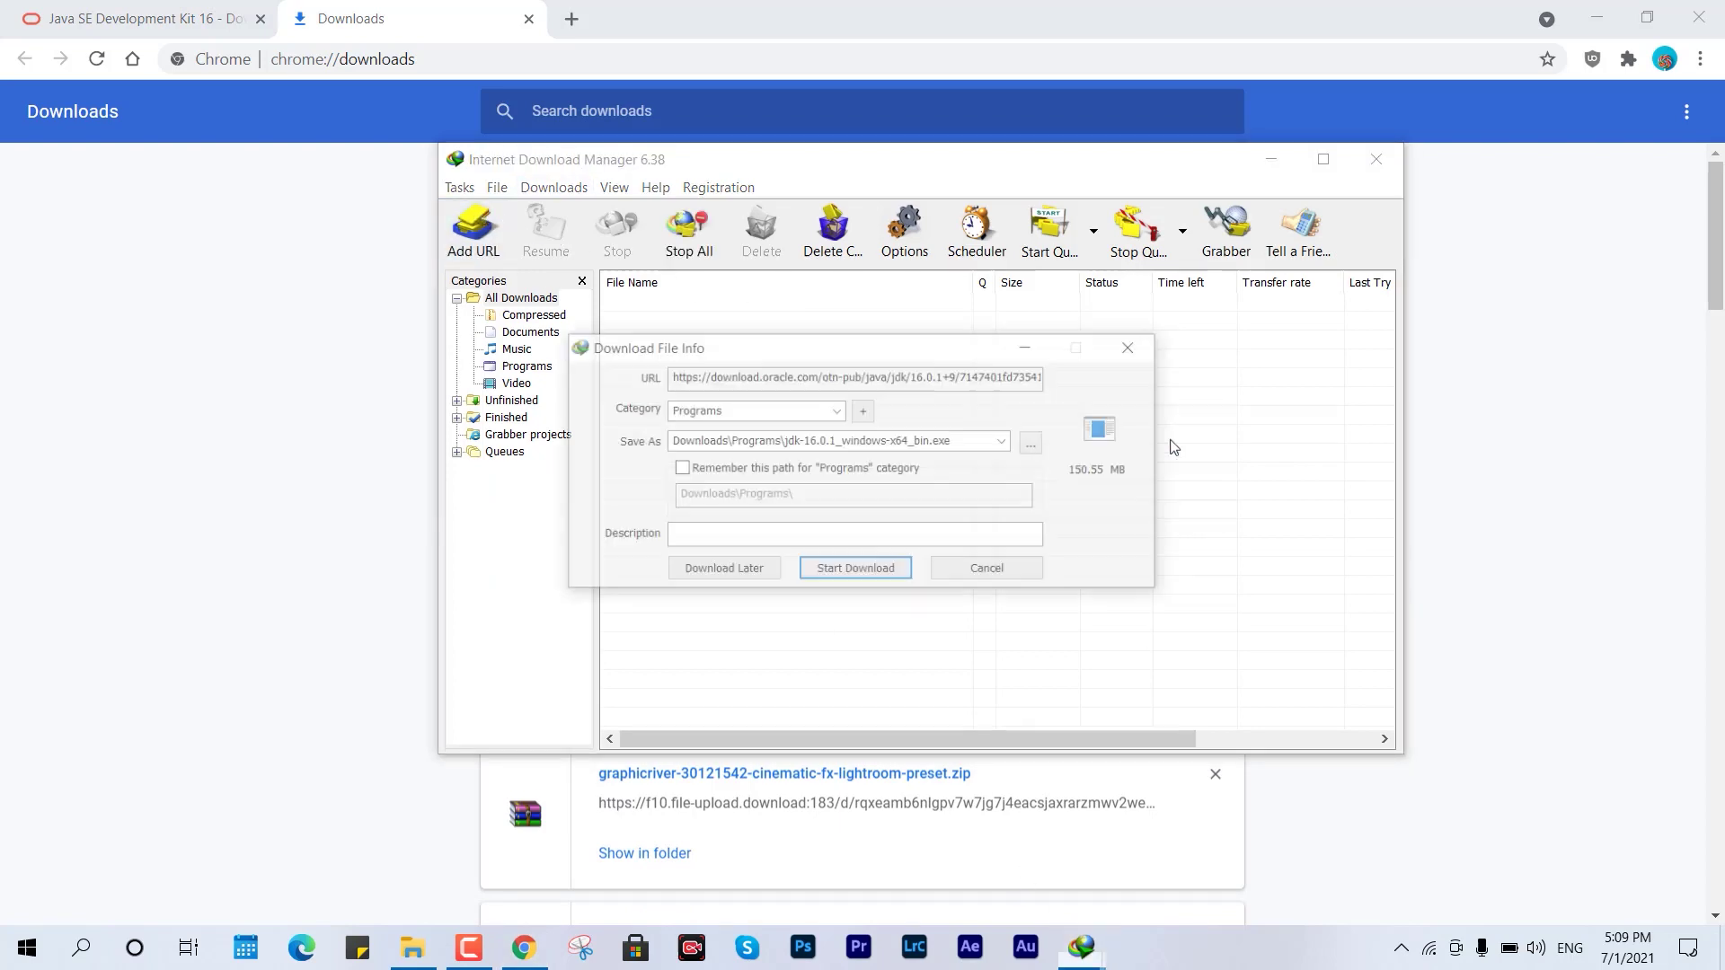
pyautogui.click(1594, 20)
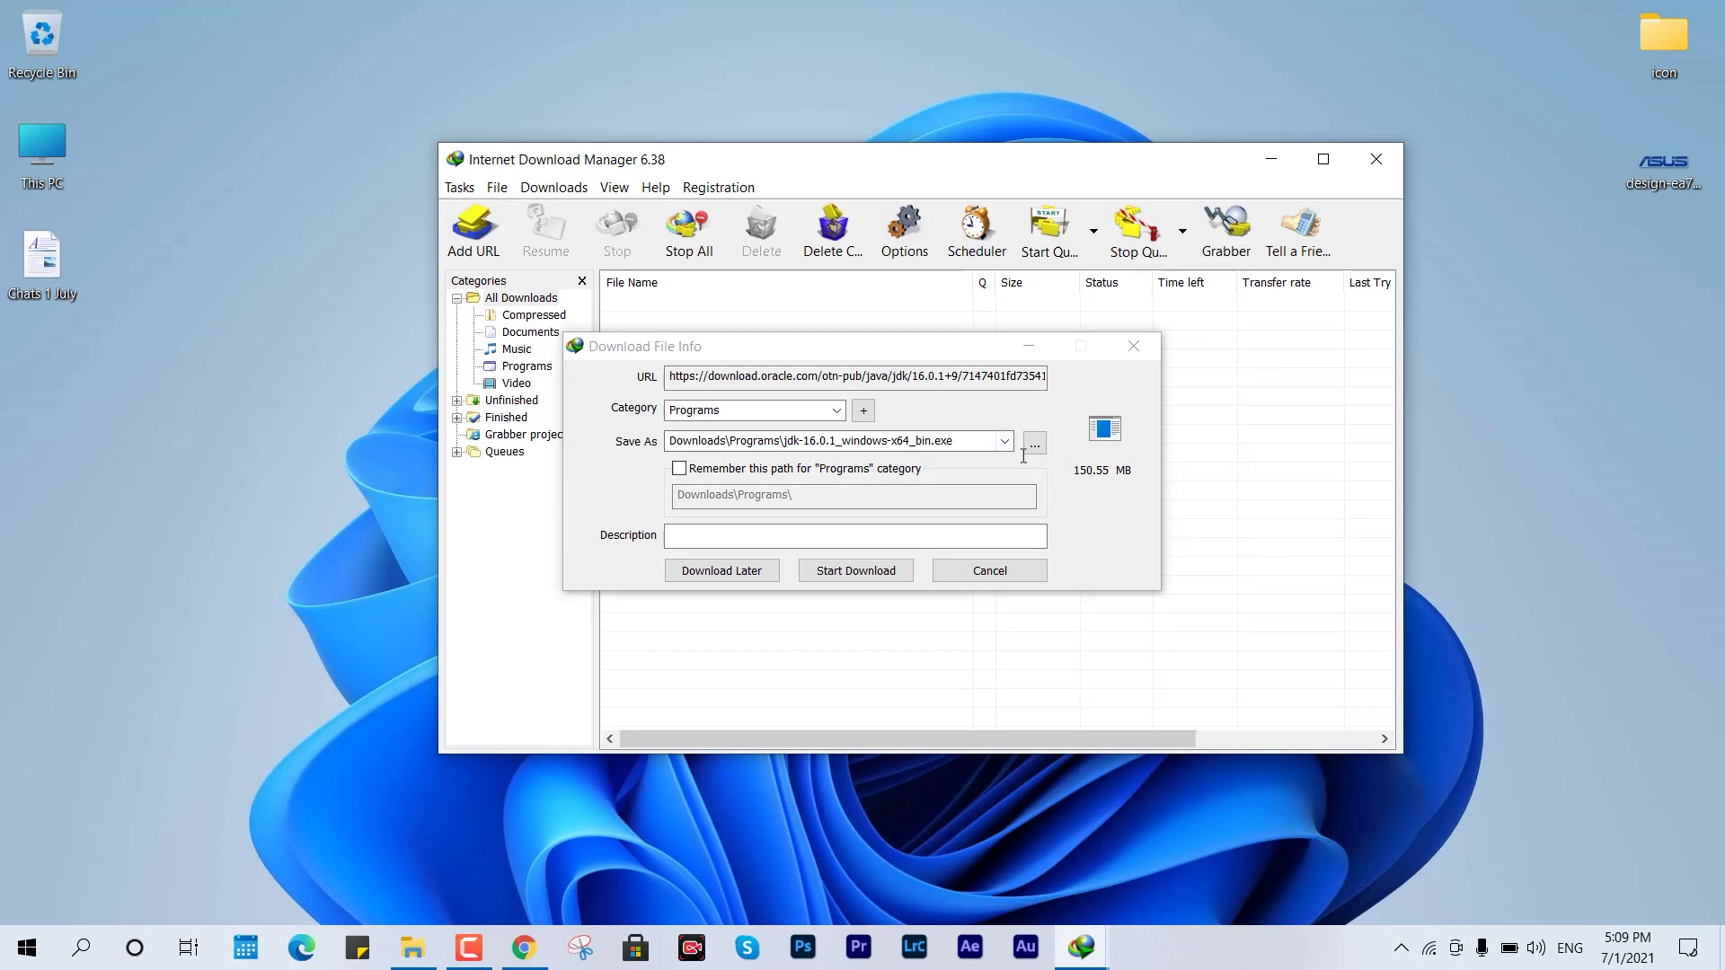
pyautogui.click(876, 570)
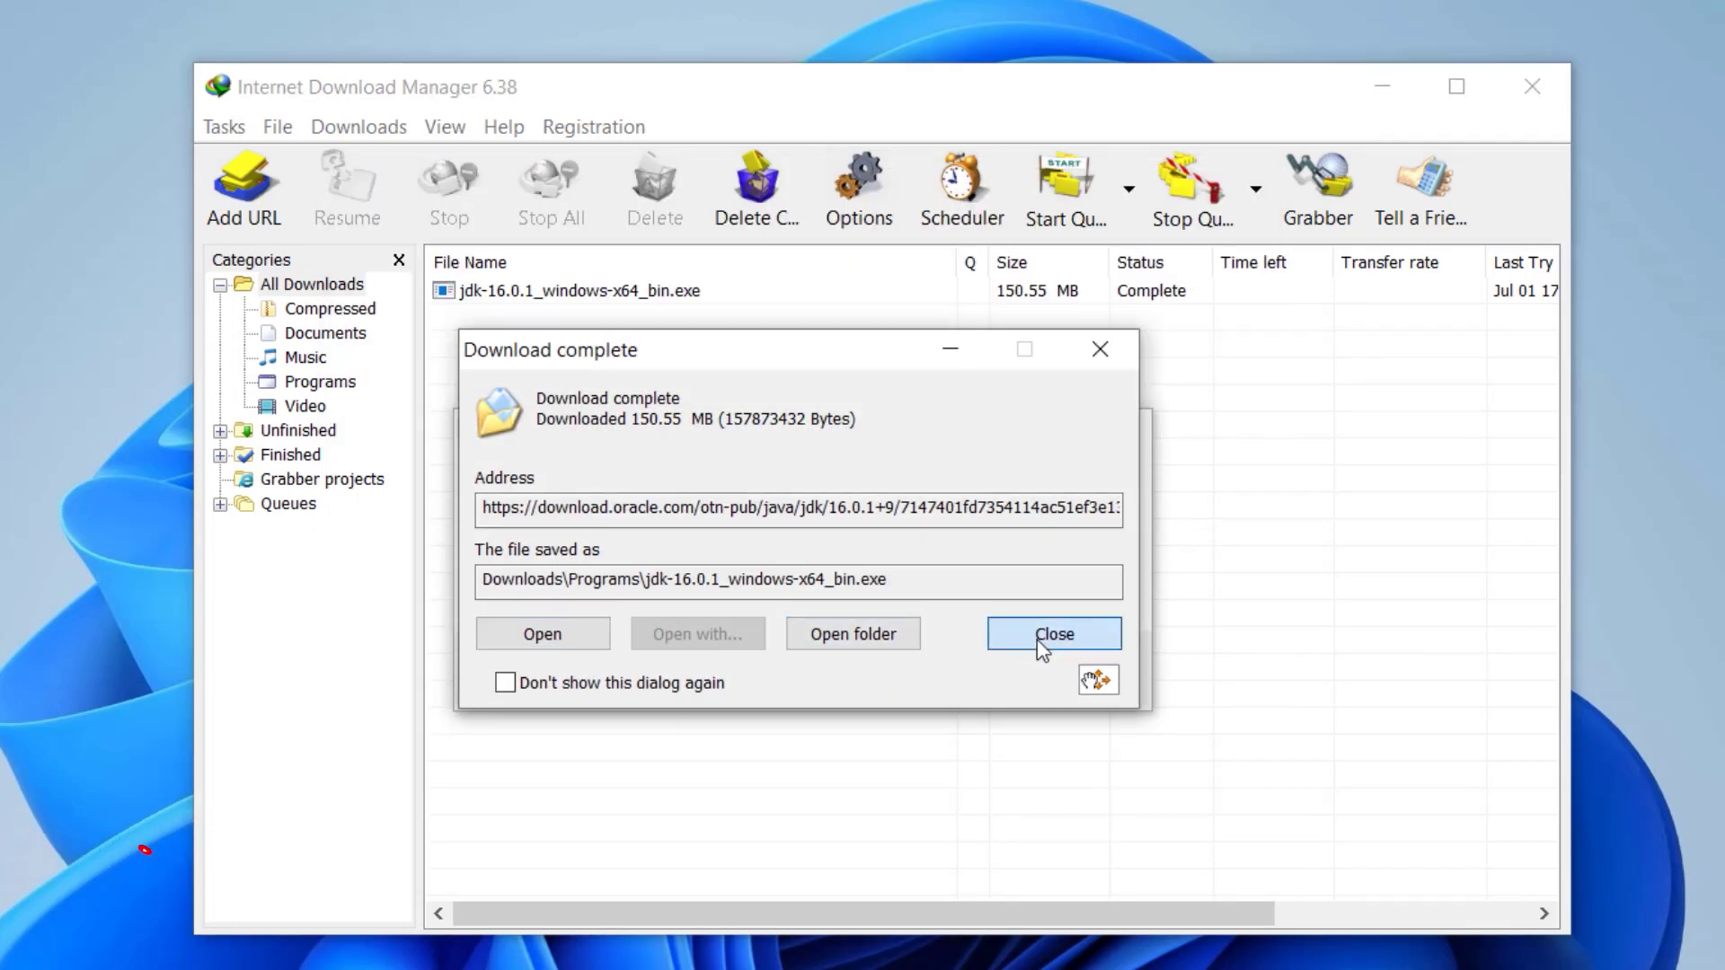
# Dismiss the completion notice and delete the finished jdk-16.0.1_windows-x64_bin.exe entry from the list.
pyautogui.click(1037, 639)
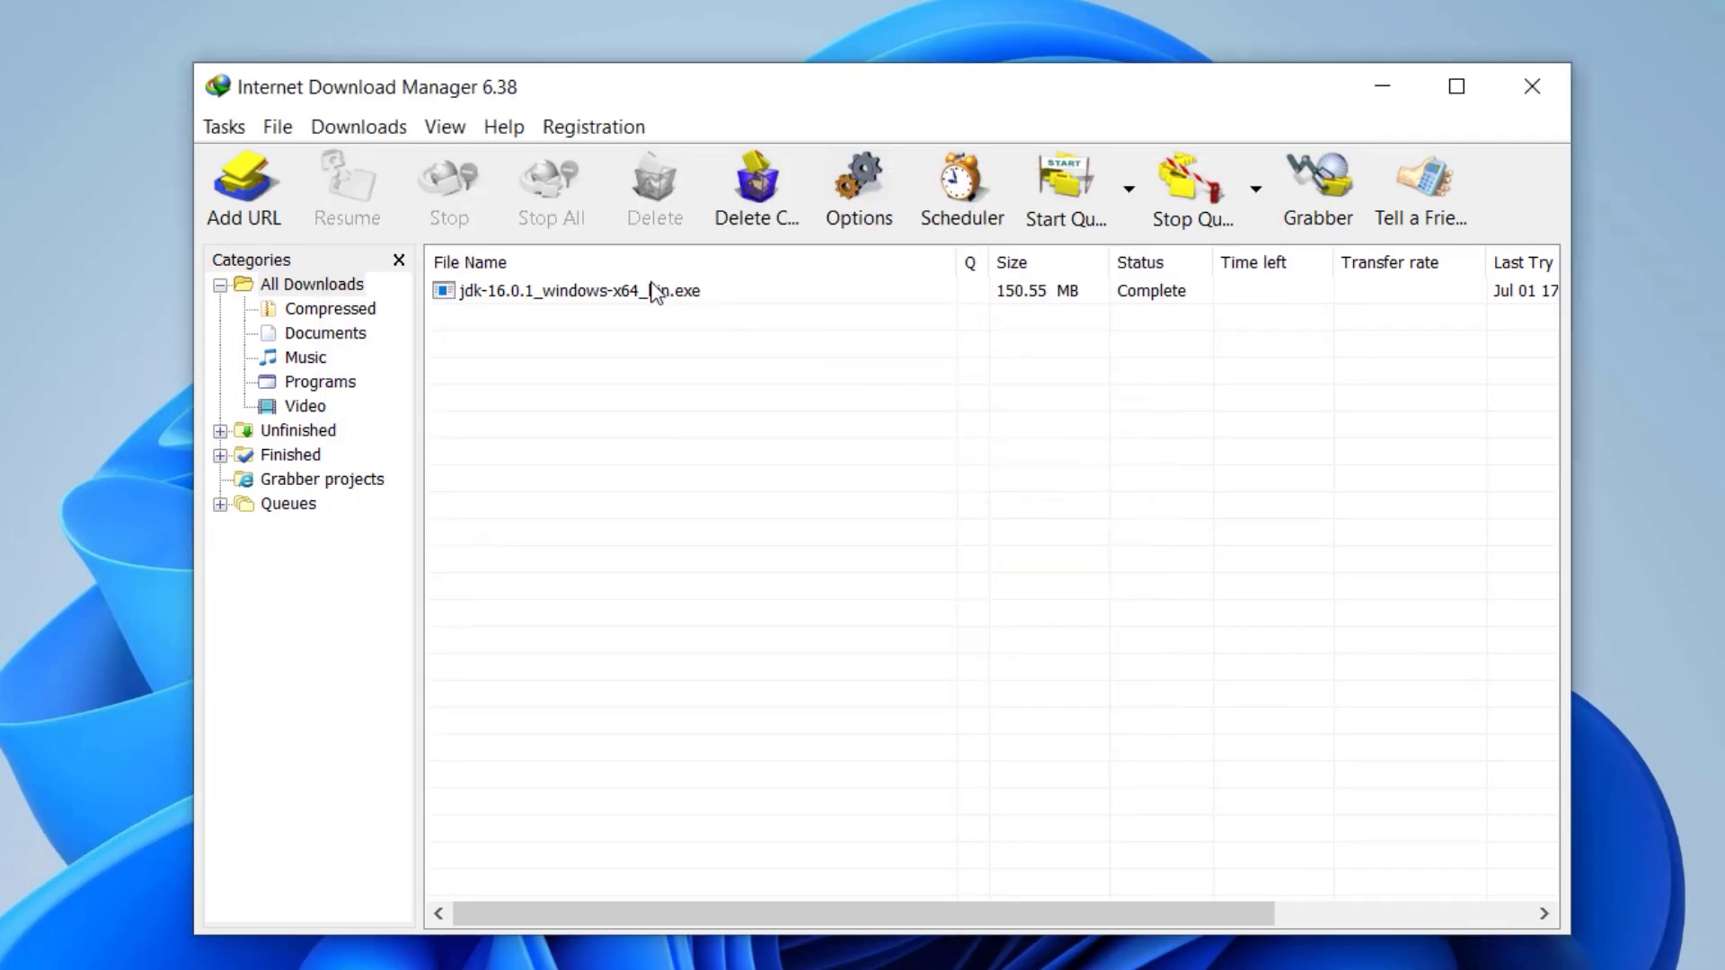
pyautogui.click(624, 305)
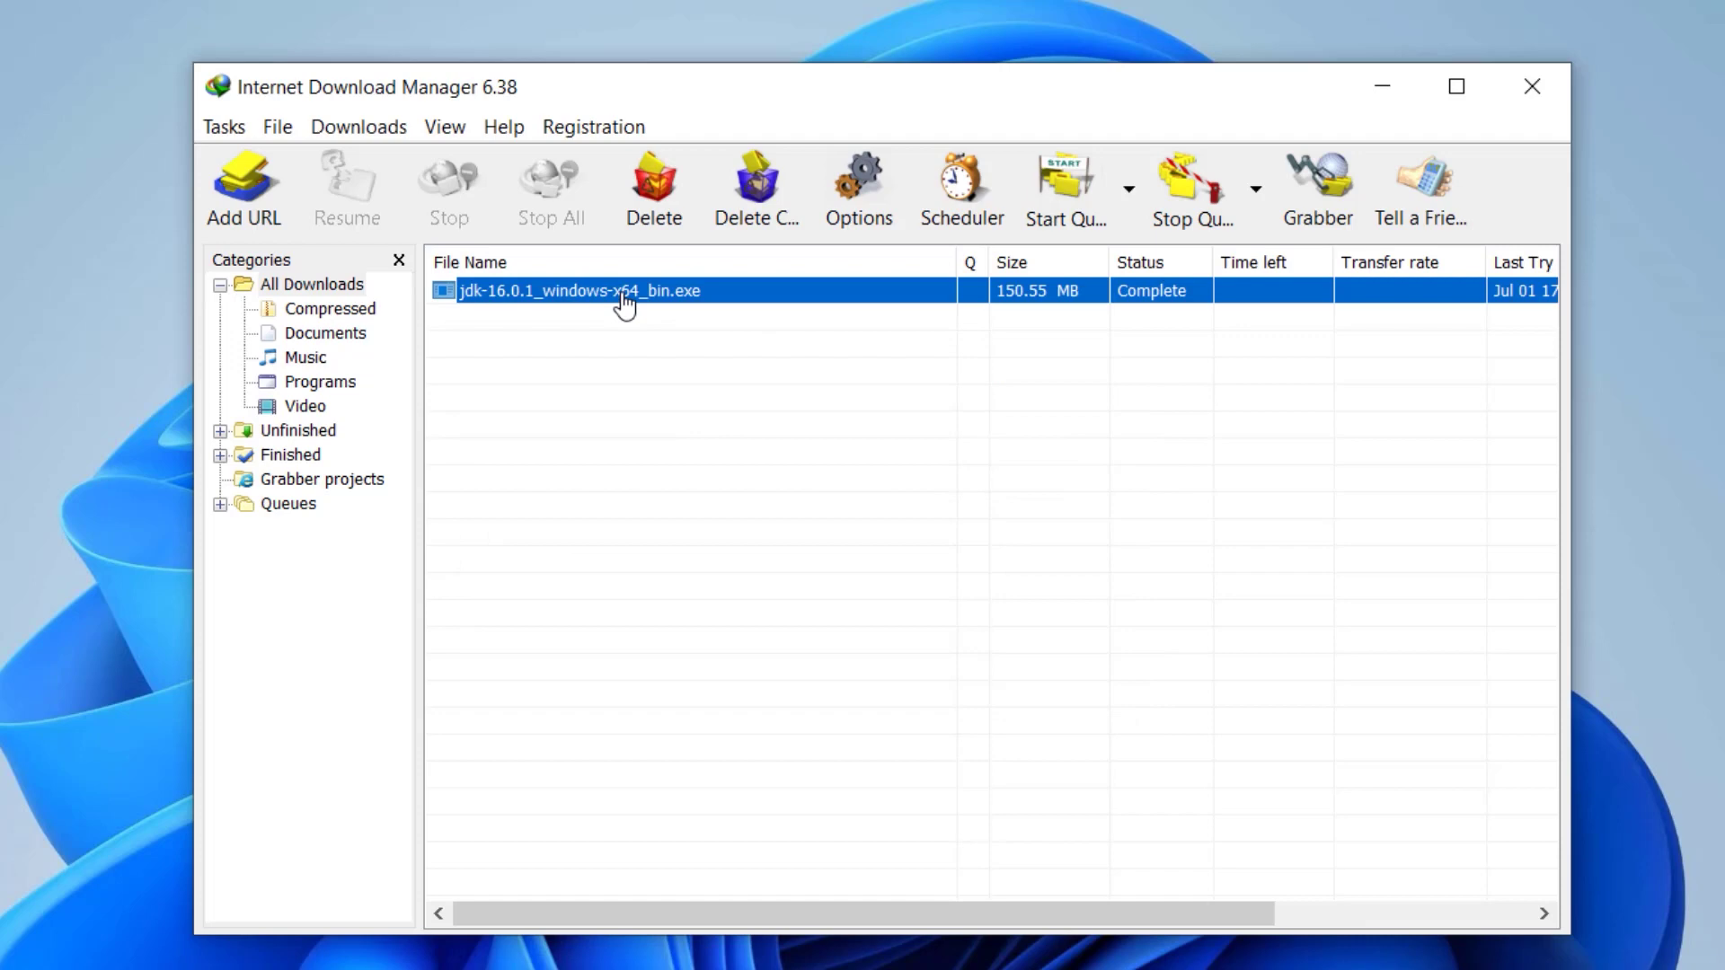
pyautogui.press('Delete')
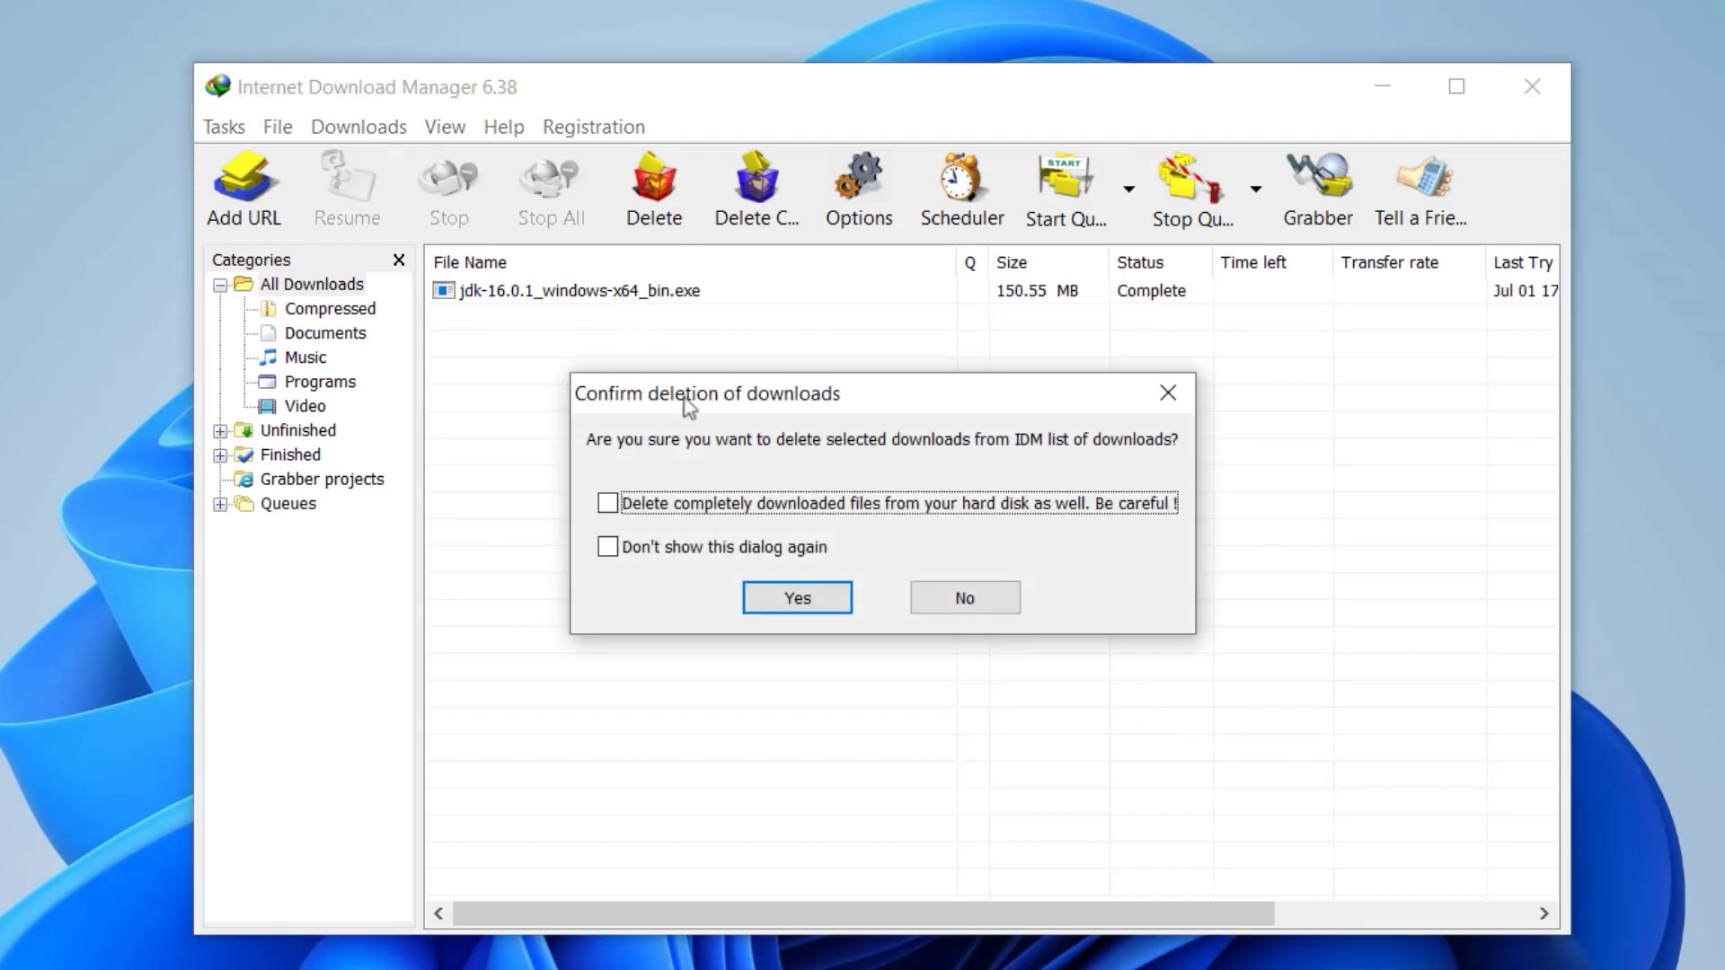
pyautogui.click(789, 600)
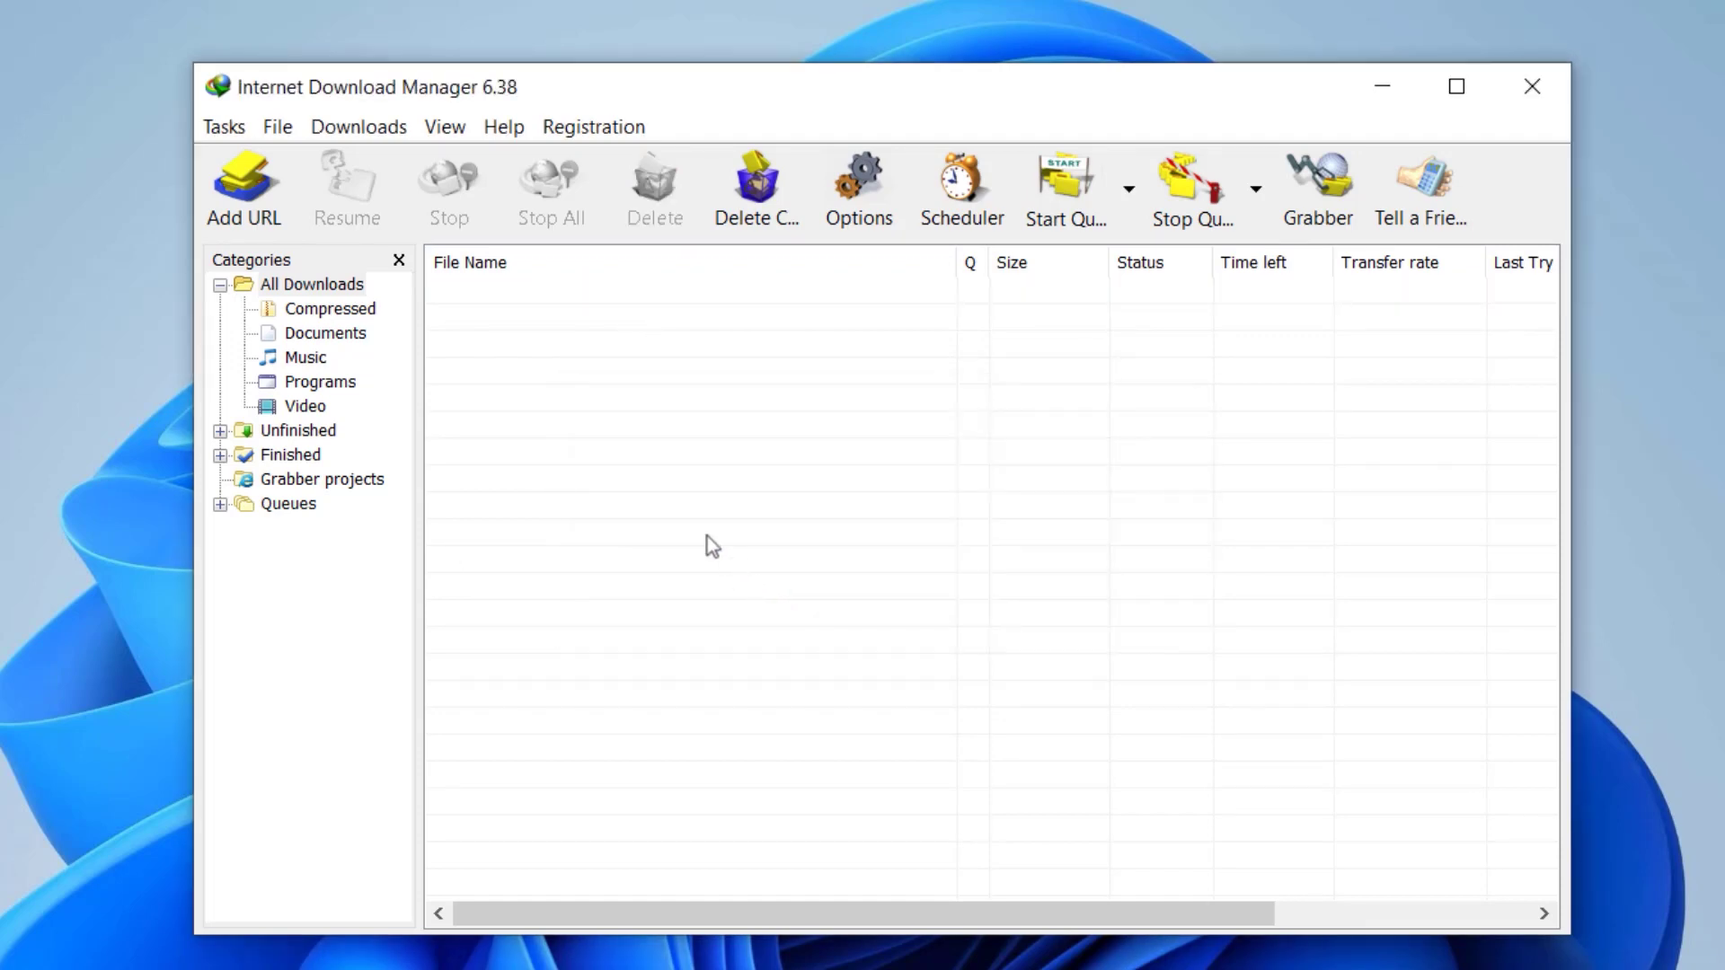
# Re-add the JDK download address and start downloading the 150.55 MB installer again.
pyautogui.click(244, 188)
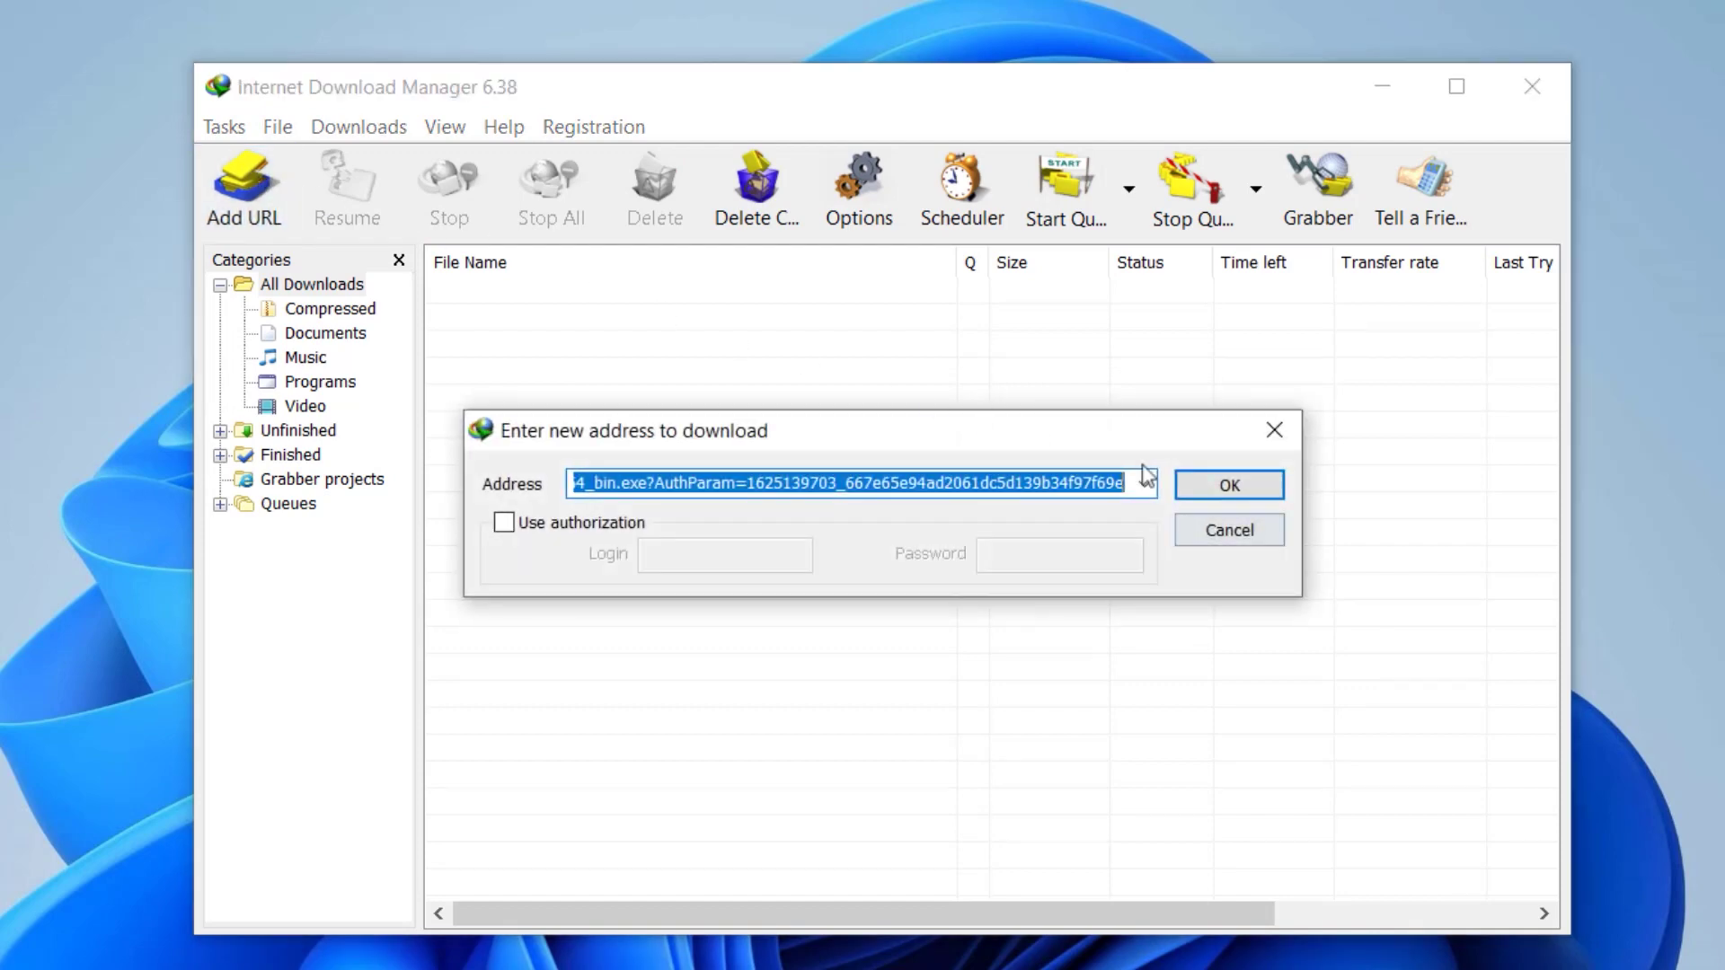
pyautogui.click(1211, 487)
pyautogui.click(786, 673)
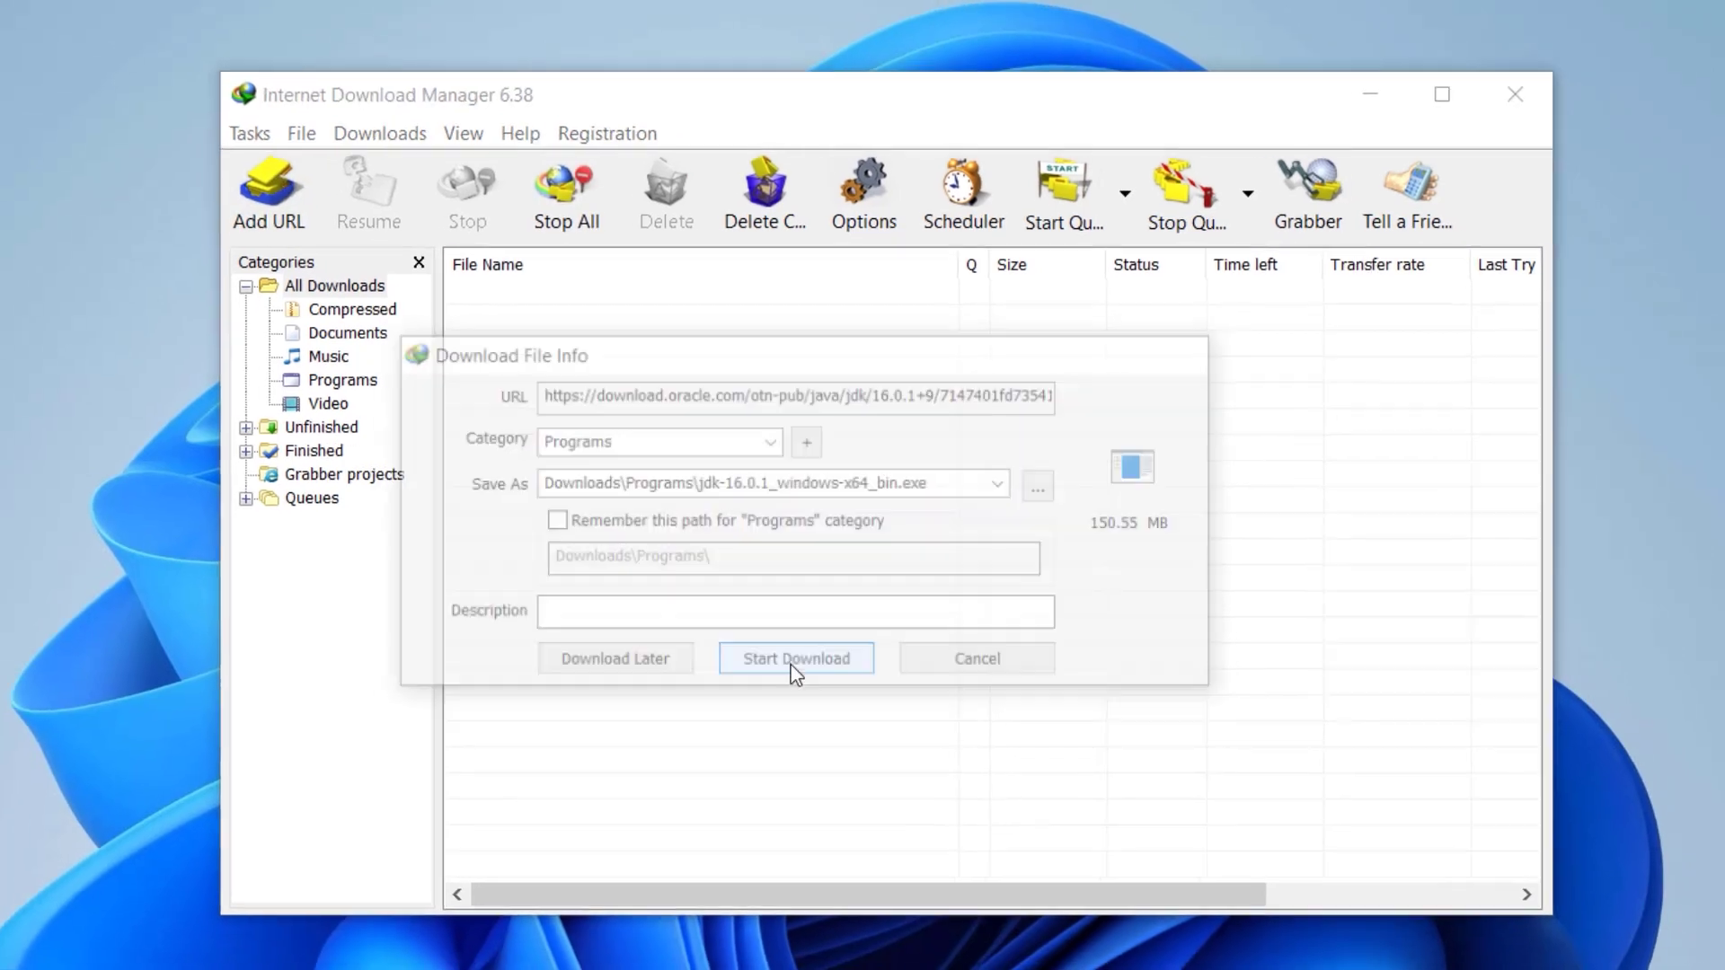